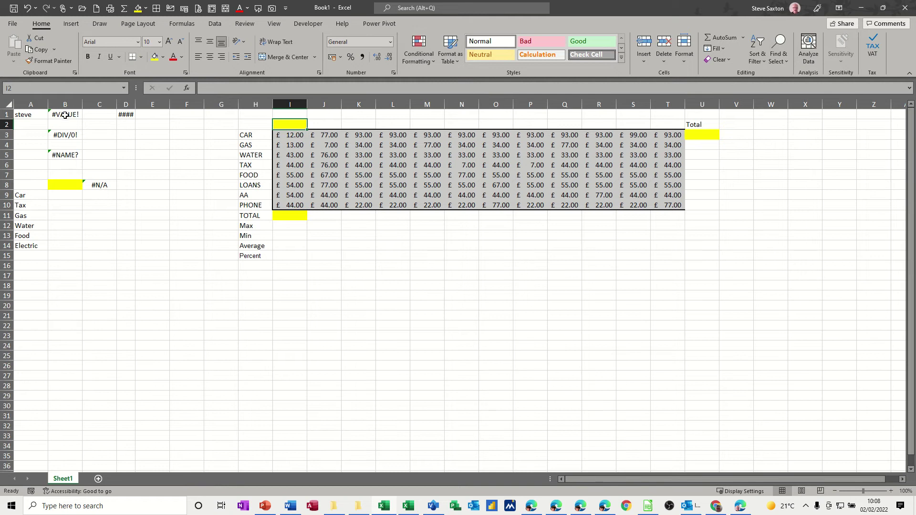
# Clear the text from A1 so B1's =A1*A2 recalculates to 0 instead of #VALUE!
pyautogui.click(65, 115)
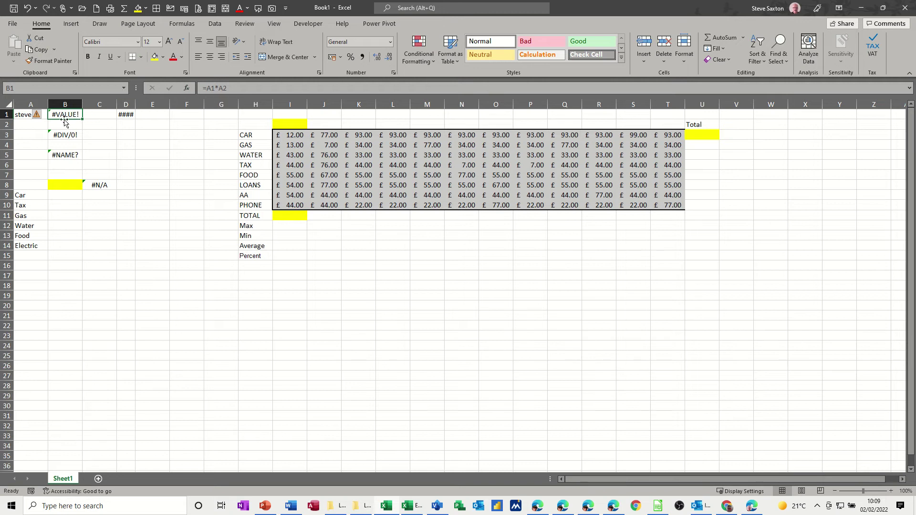
pyautogui.click(27, 115)
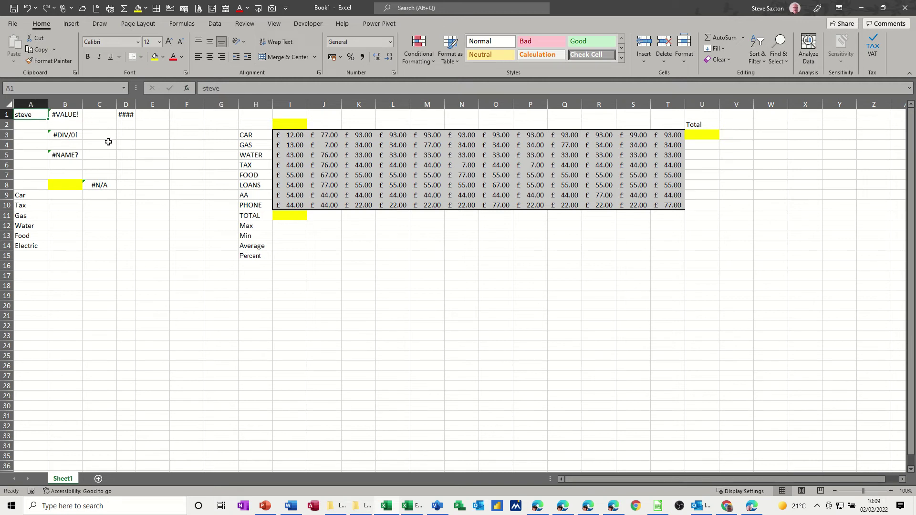
pyautogui.press('BackSpace')
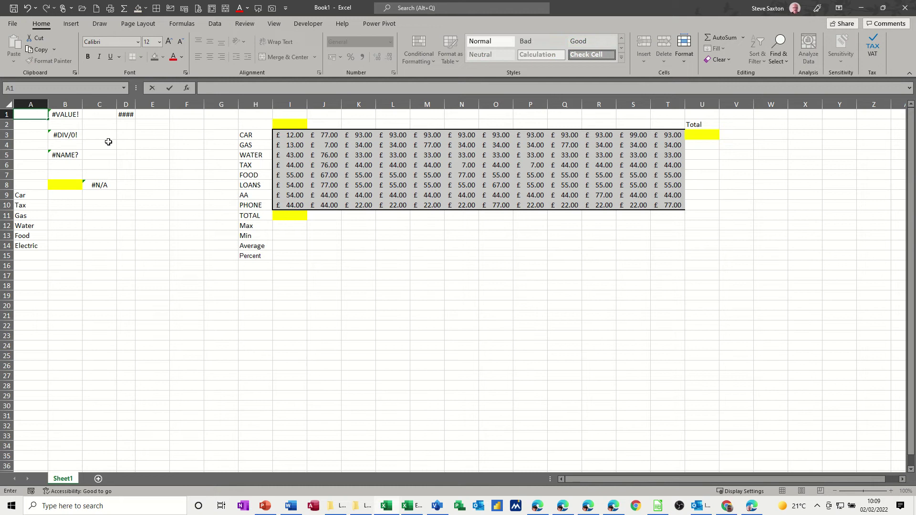
pyautogui.press('Return')
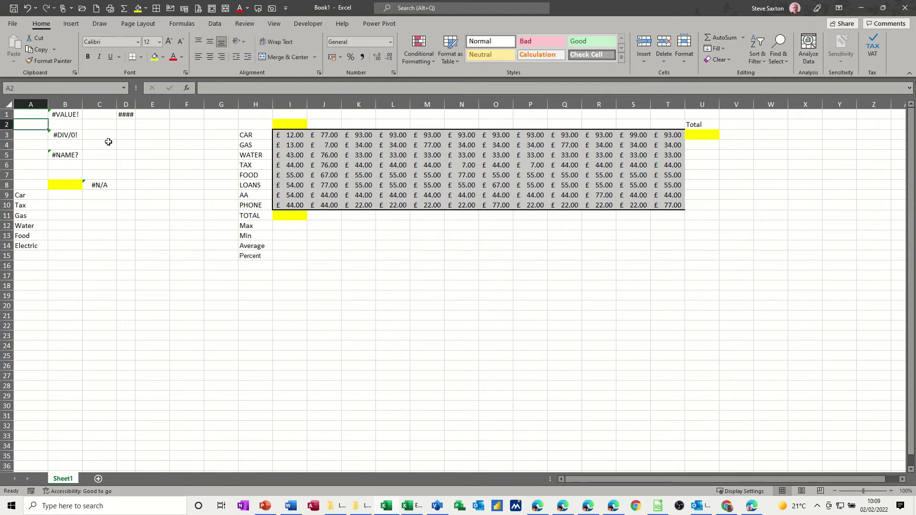
pyautogui.click(70, 119)
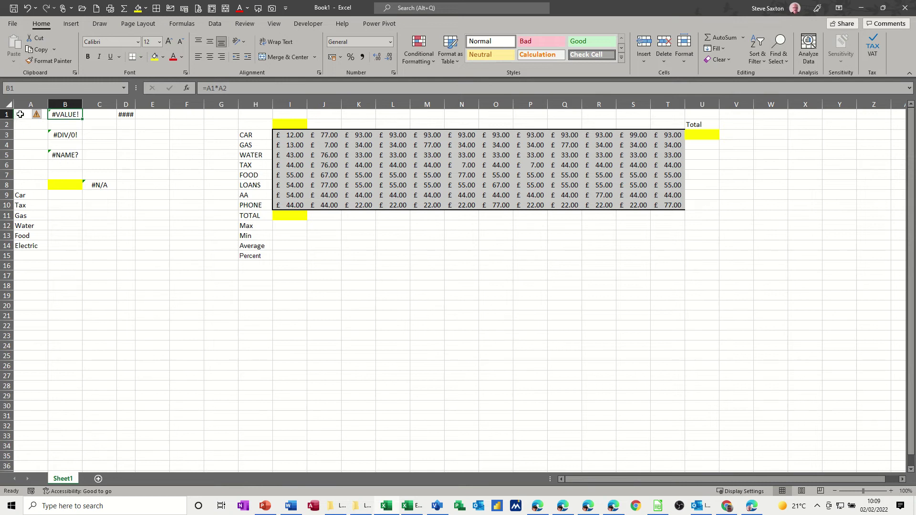
pyautogui.click(27, 114)
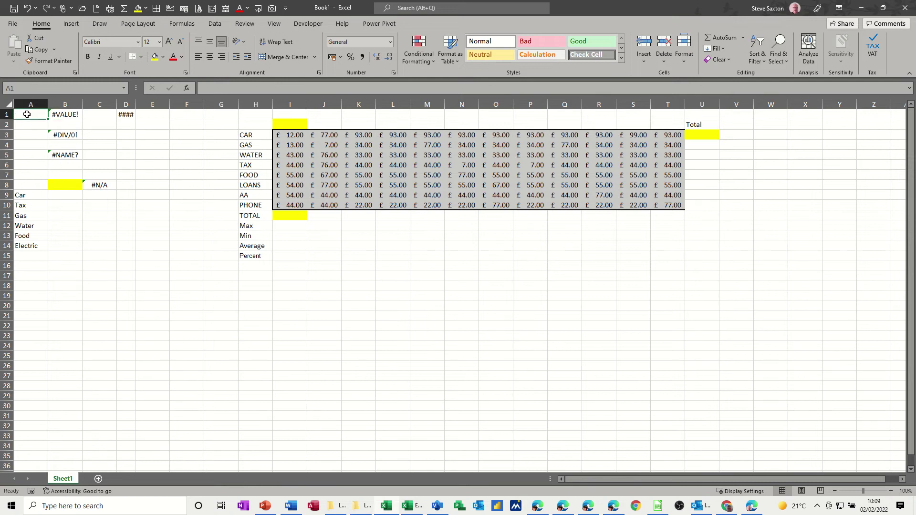
pyautogui.doubleClick(27, 114)
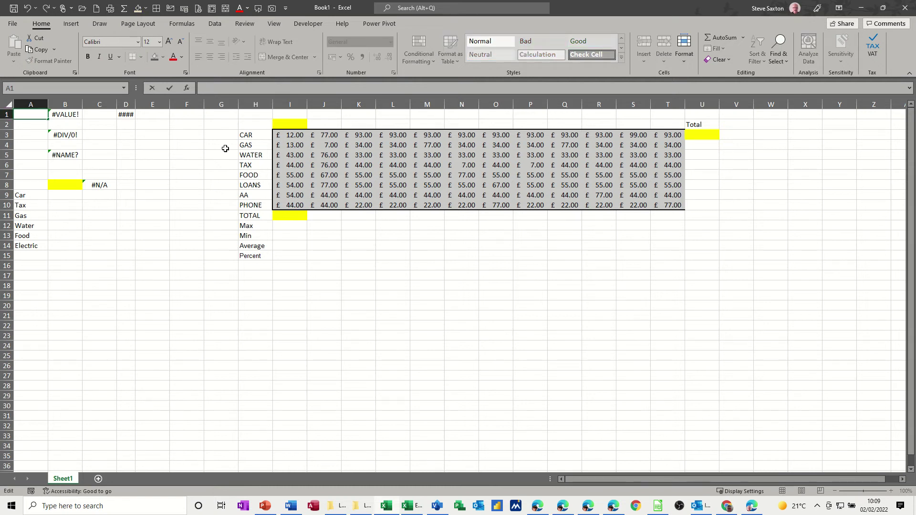
pyautogui.press('Return')
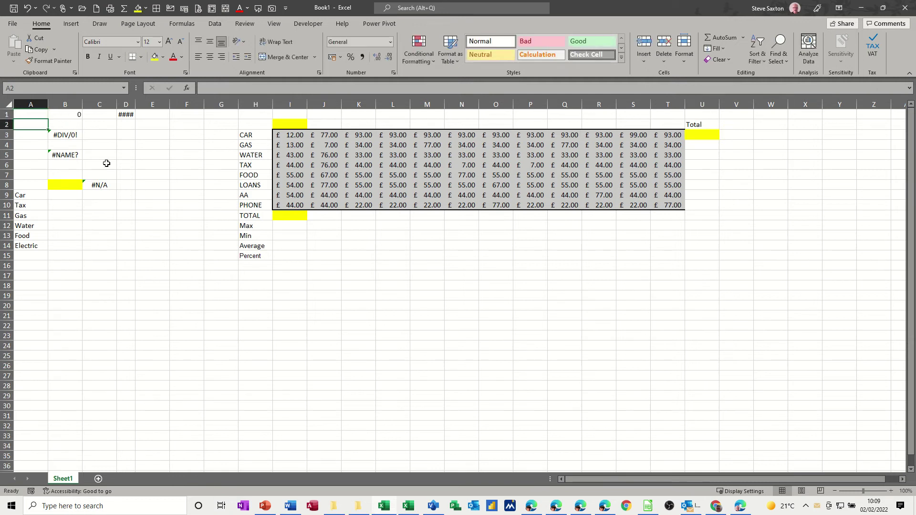
# Enter 12 in A3 and 4 in A4 so B3's =A3/A4 returns 3.
pyautogui.click(65, 136)
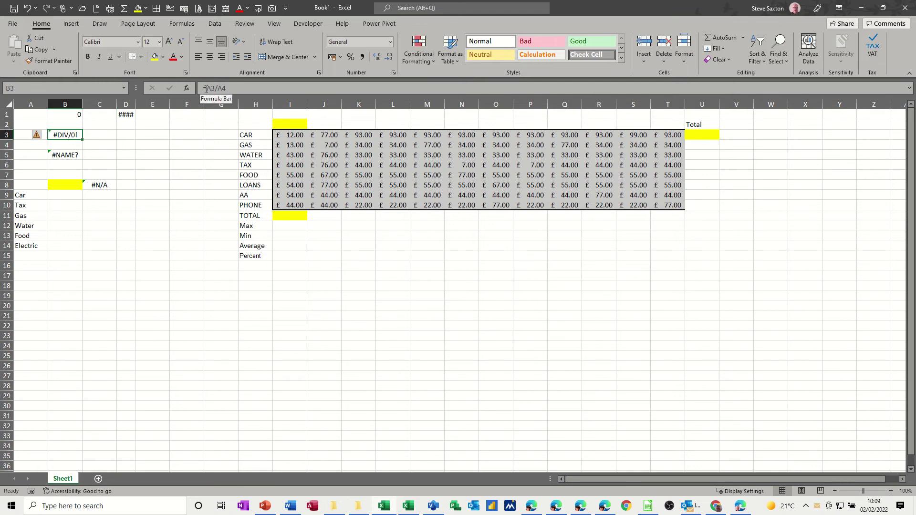
pyautogui.click(25, 137)
pyautogui.write('12')
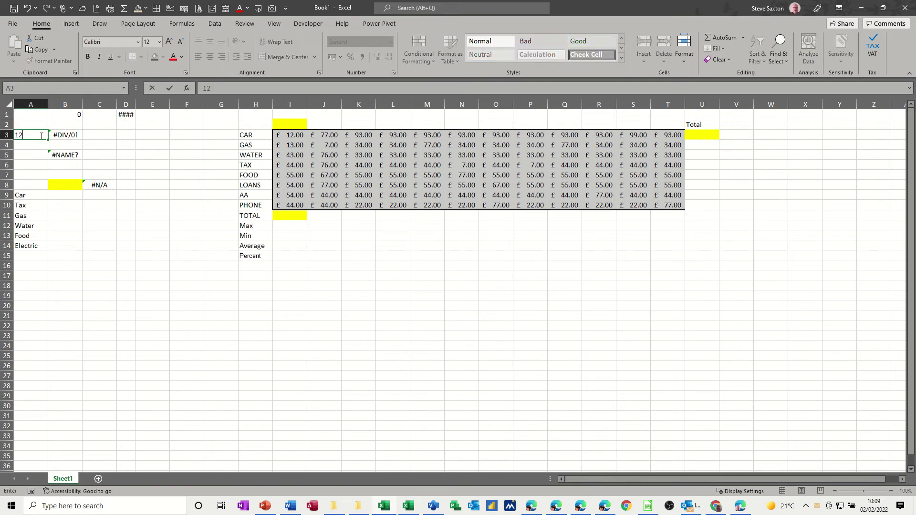
pyautogui.click(101, 140)
pyautogui.click(53, 135)
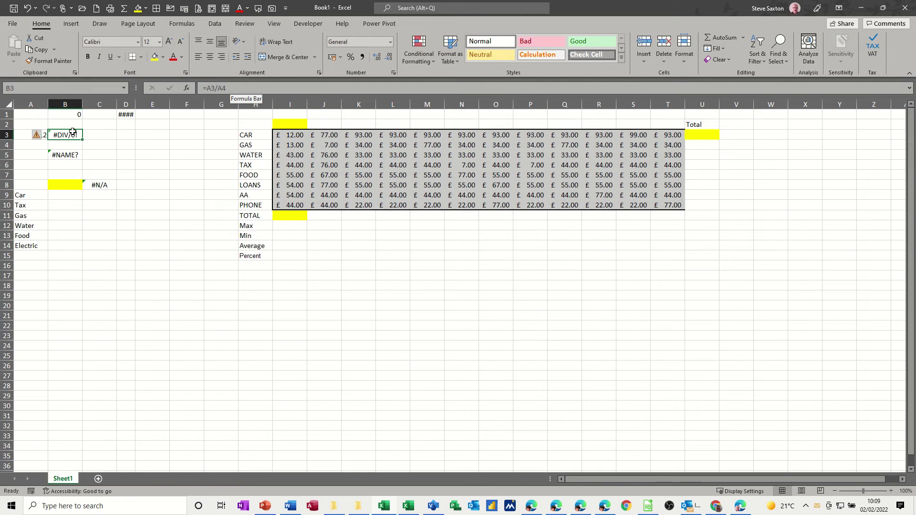
pyautogui.click(32, 147)
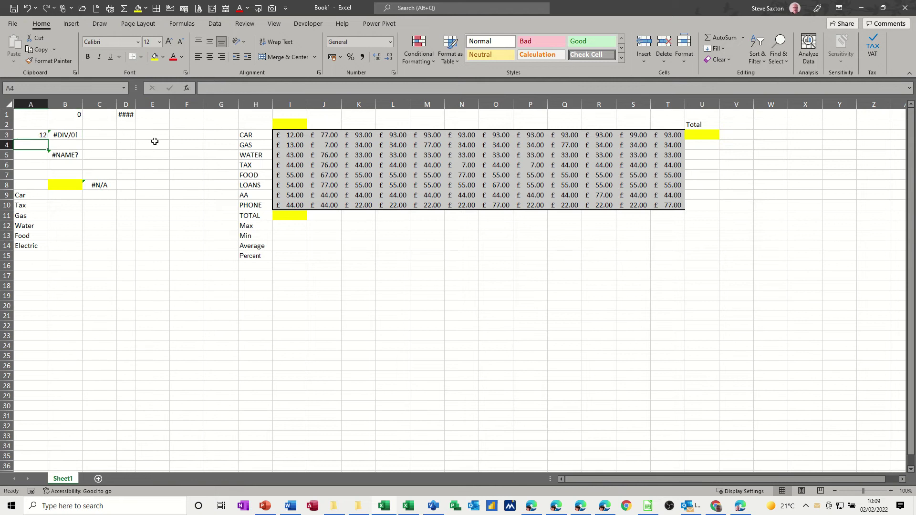
pyautogui.write('4')
pyautogui.click(111, 146)
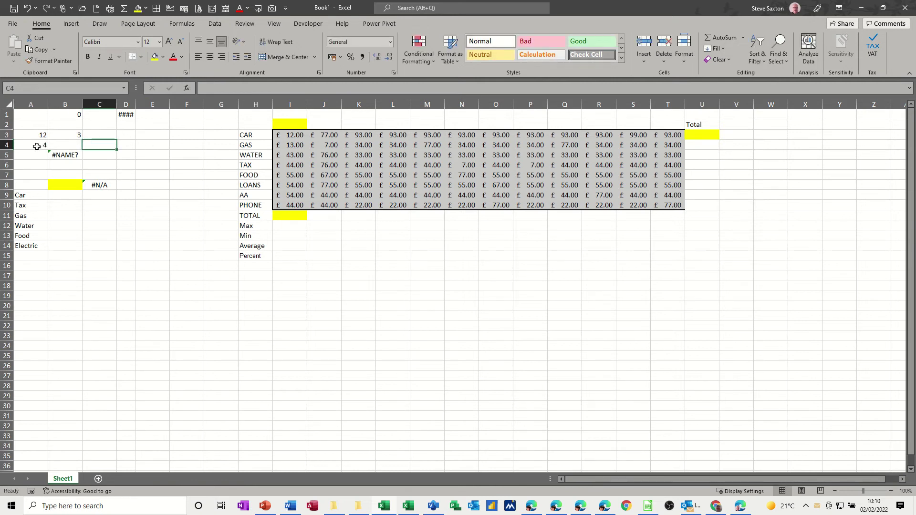
pyautogui.click(64, 135)
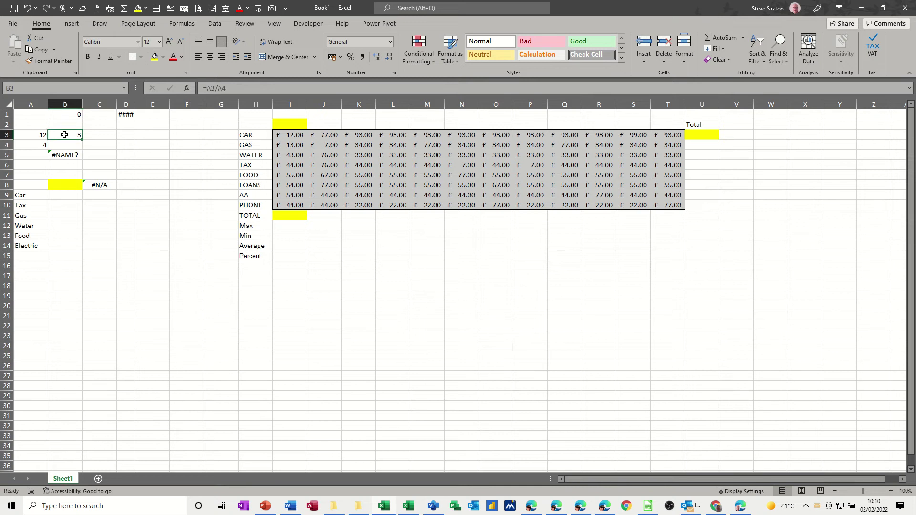
# Name the range A9:A14 'list' using the Name Box.
pyautogui.click(64, 156)
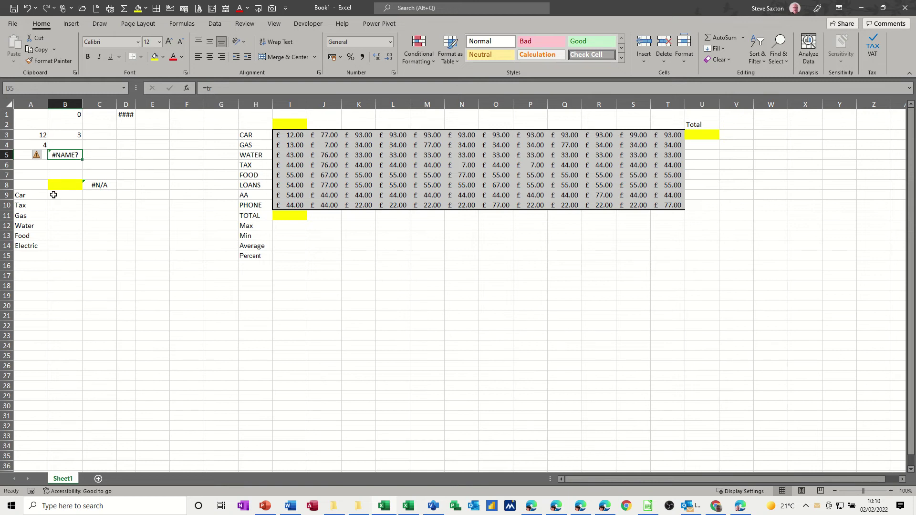
pyautogui.moveTo(33, 195); pyautogui.dragTo(32, 246)
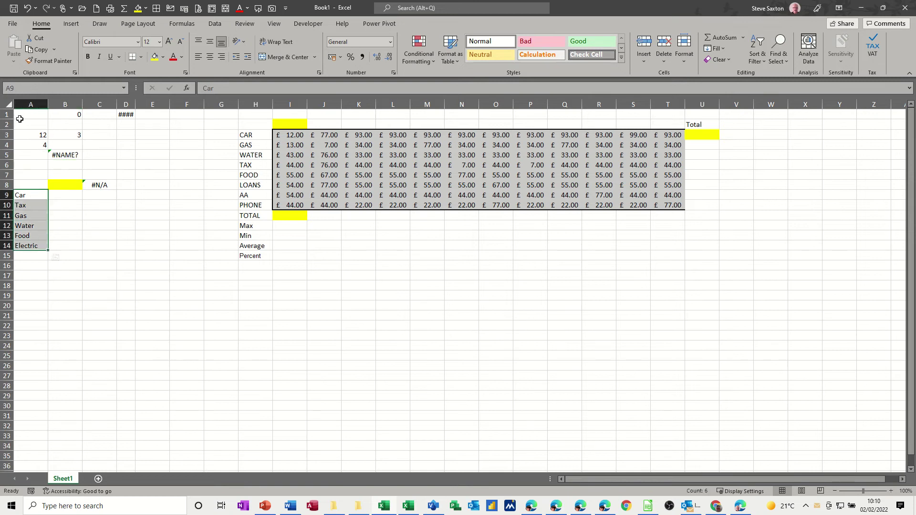
pyautogui.click(18, 90)
pyautogui.press('BackSpace')
pyautogui.press('Return')
# Enter =lists in C10, then correct it to =list so Car through Electric spill down.
pyautogui.click(87, 202)
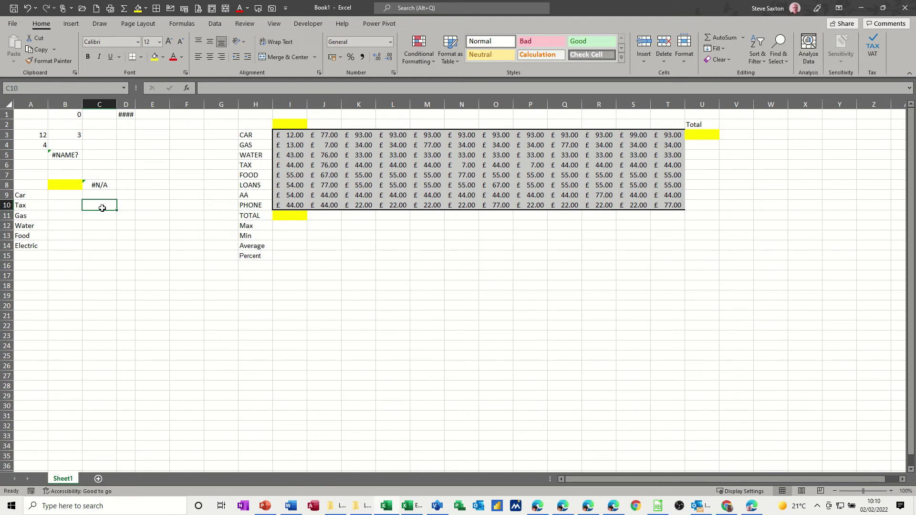
pyautogui.write('=list')
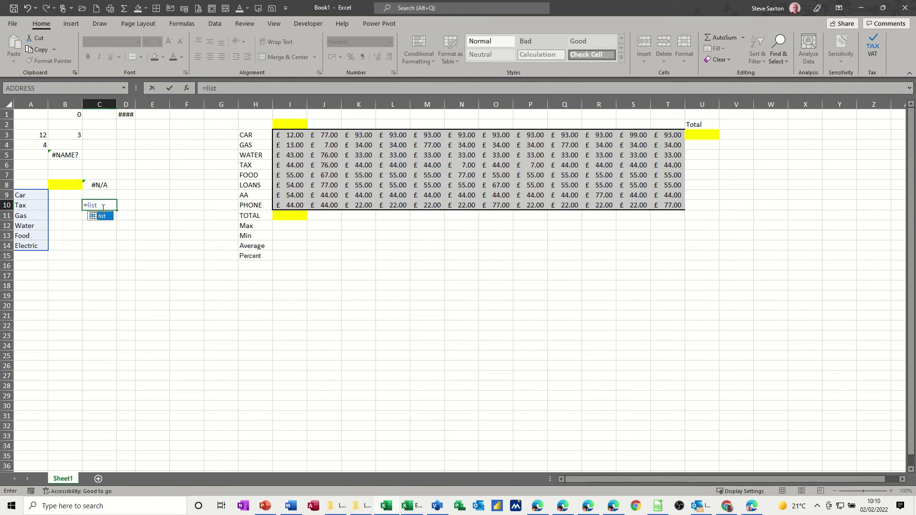
pyautogui.write('s')
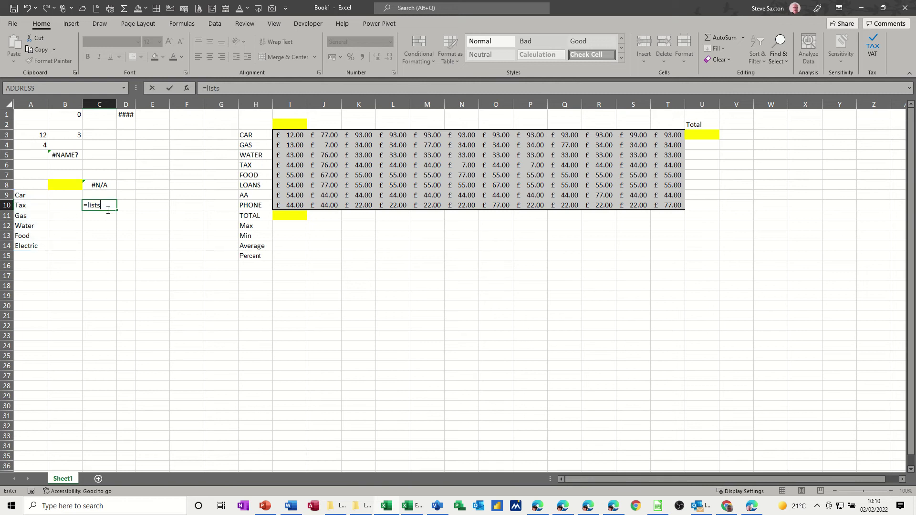
pyautogui.press('Return')
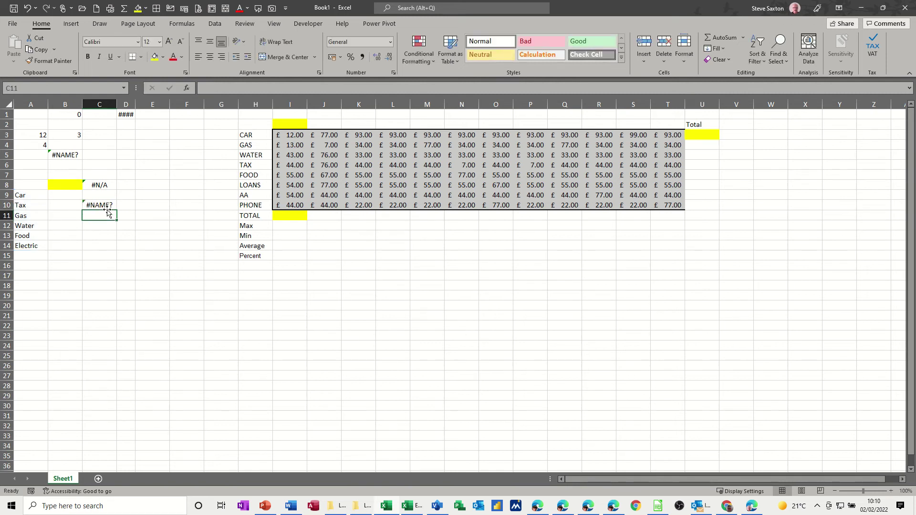
pyautogui.click(103, 205)
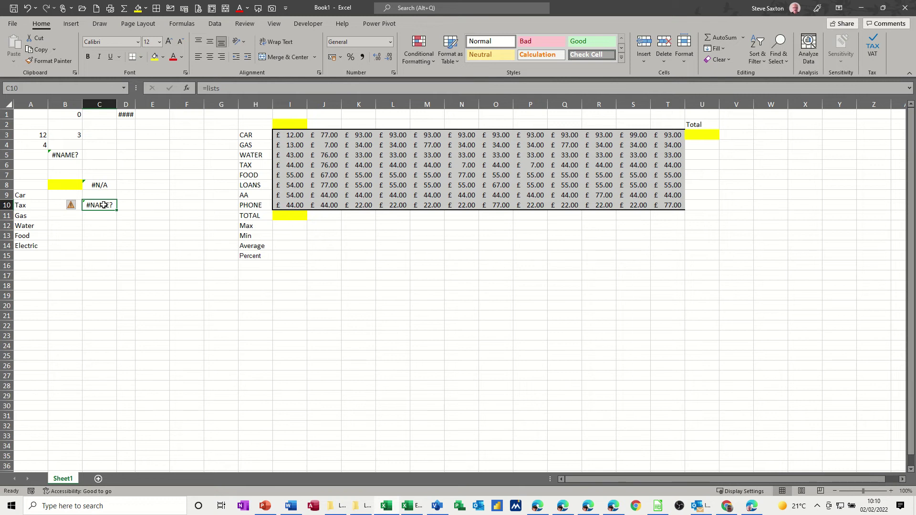
pyautogui.click(232, 89)
pyautogui.press('BackSpace')
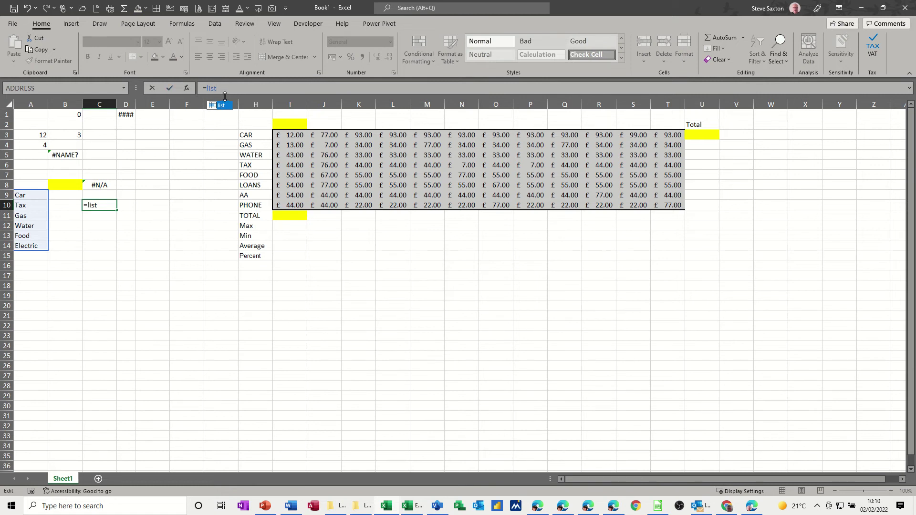
pyautogui.click(170, 88)
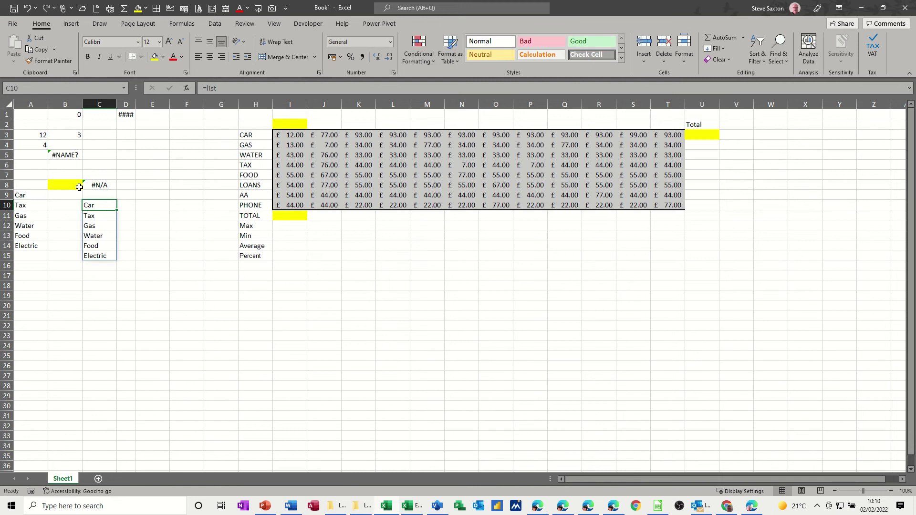
# Replace the A9:A14 reference in C8's VLOOKUP with the name list.
pyautogui.click(105, 185)
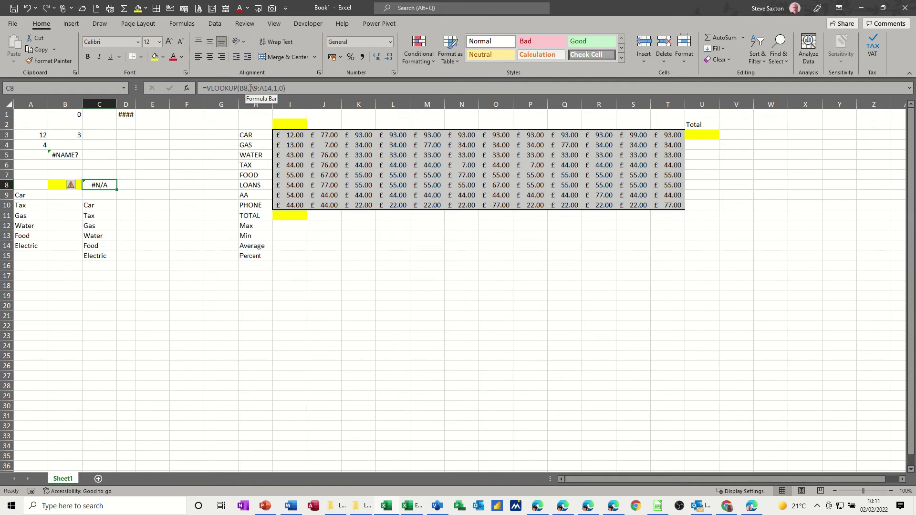
pyautogui.moveTo(250, 88); pyautogui.dragTo(272, 88)
pyautogui.write('list')
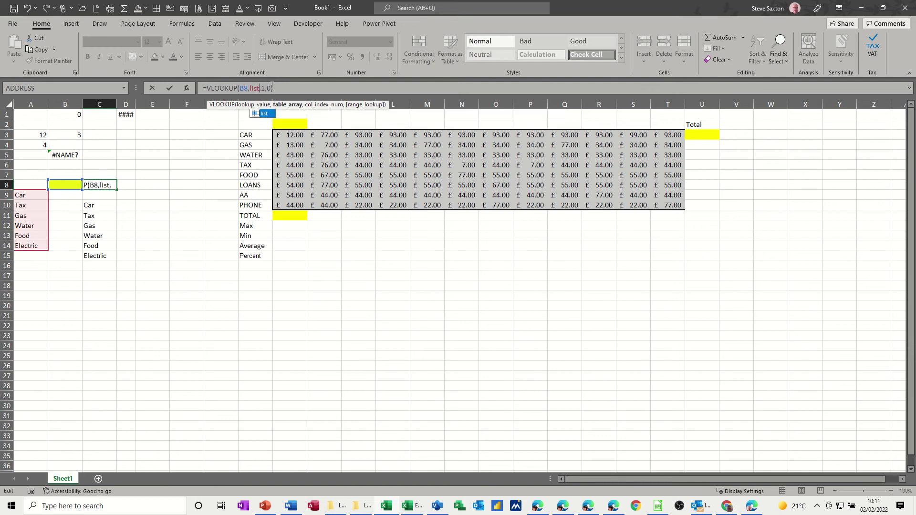
pyautogui.click(169, 88)
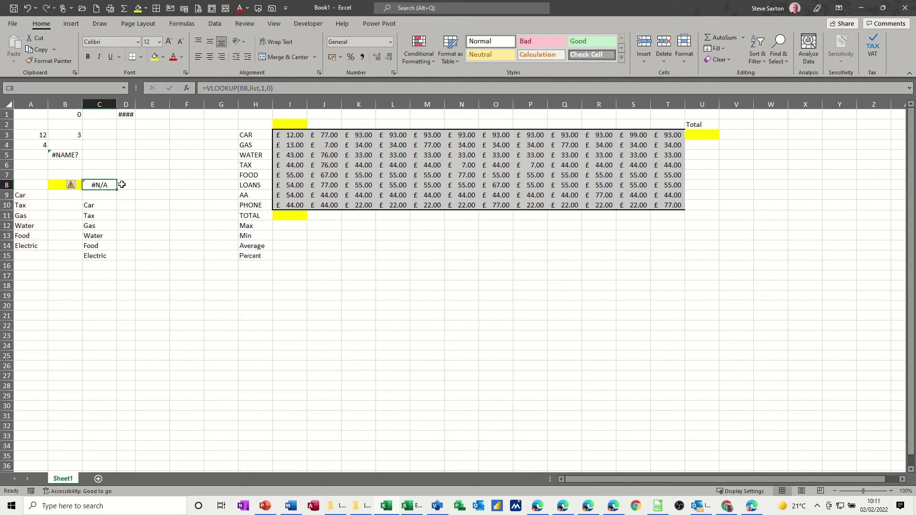
# Enter Car in B8, then clear B8 so C8's lookup returns #N/A.
pyautogui.click(60, 186)
pyautogui.write('C')
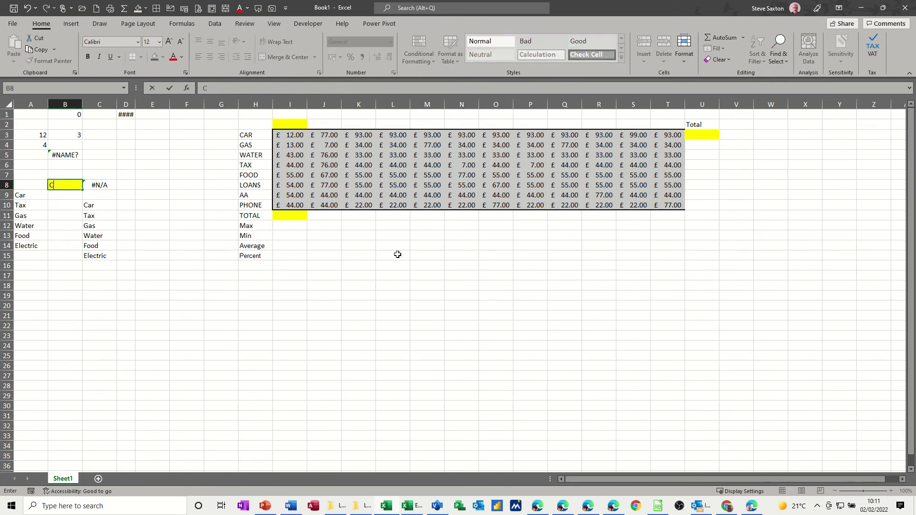
pyautogui.write('ar')
pyautogui.click(201, 256)
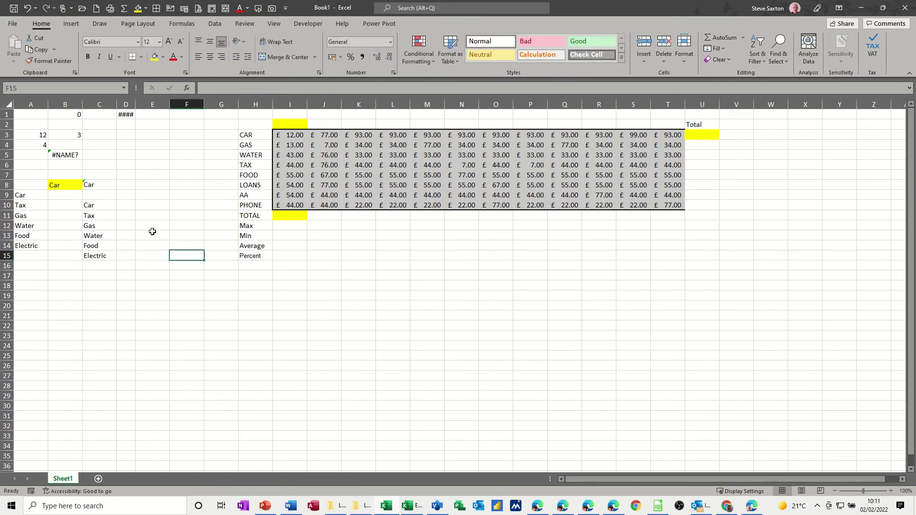
pyautogui.click(97, 187)
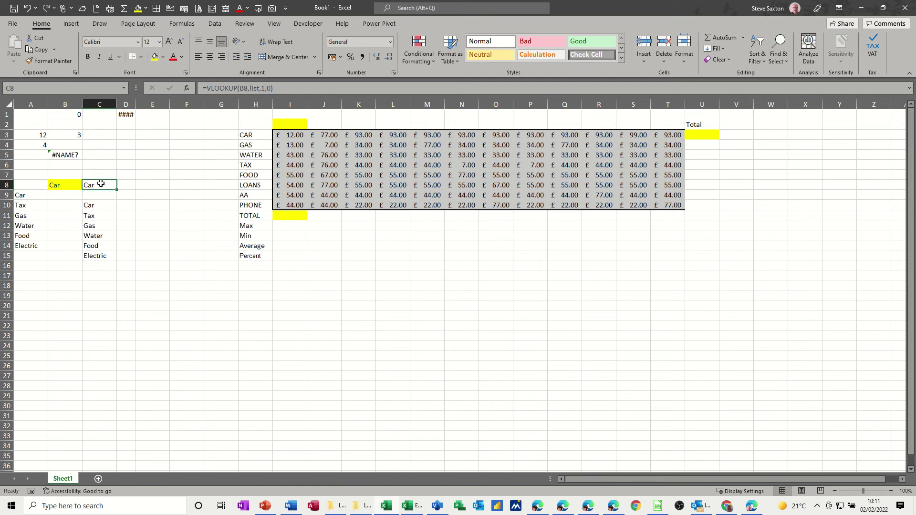
pyautogui.click(64, 188)
pyautogui.press('Delete')
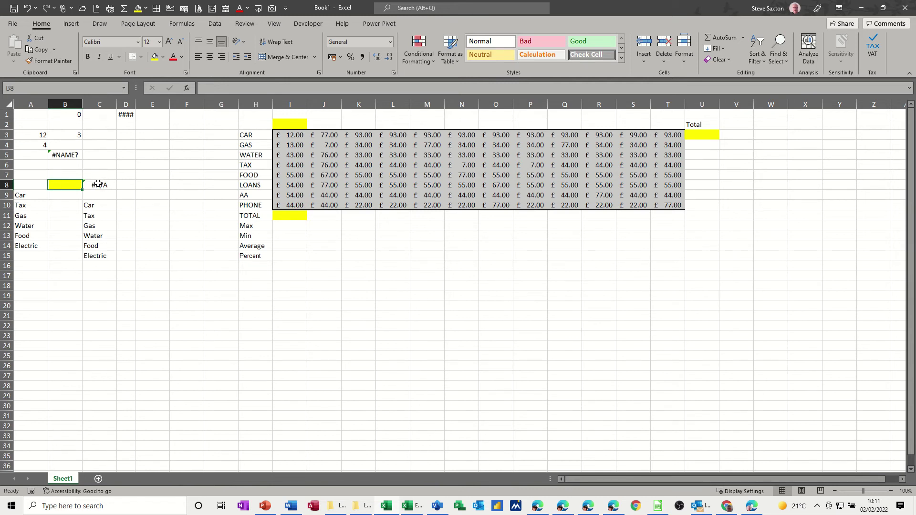
pyautogui.click(95, 185)
pyautogui.click(60, 184)
# Wrap C8's VLOOKUP in an IF that returns "" when B8 is empty.
pyautogui.click(95, 186)
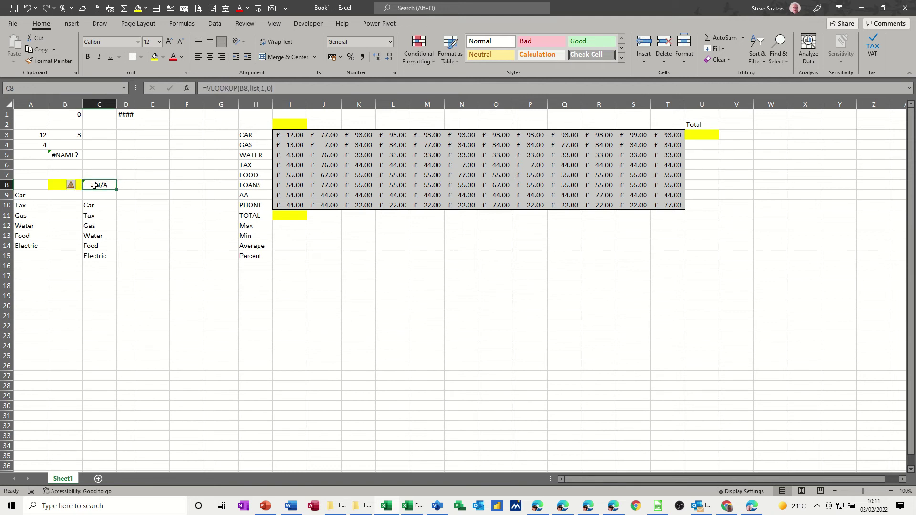
pyautogui.click(206, 87)
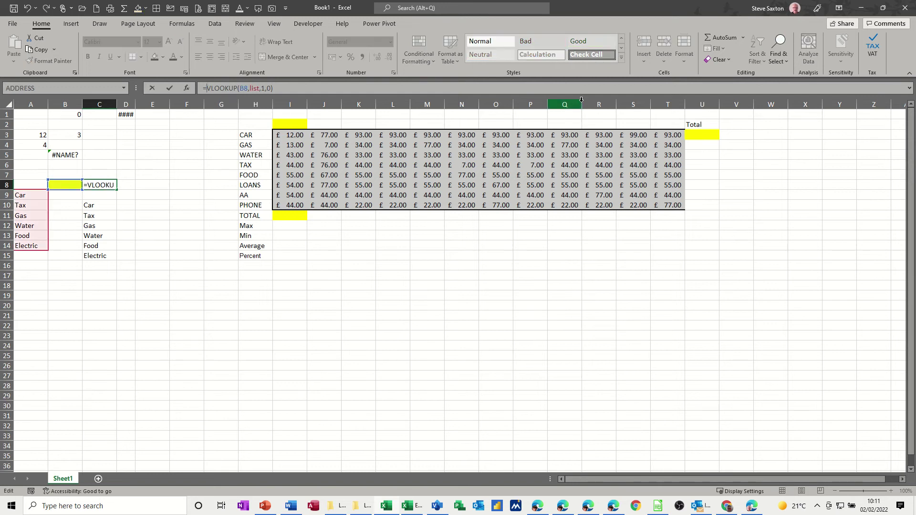
pyautogui.write('if(')
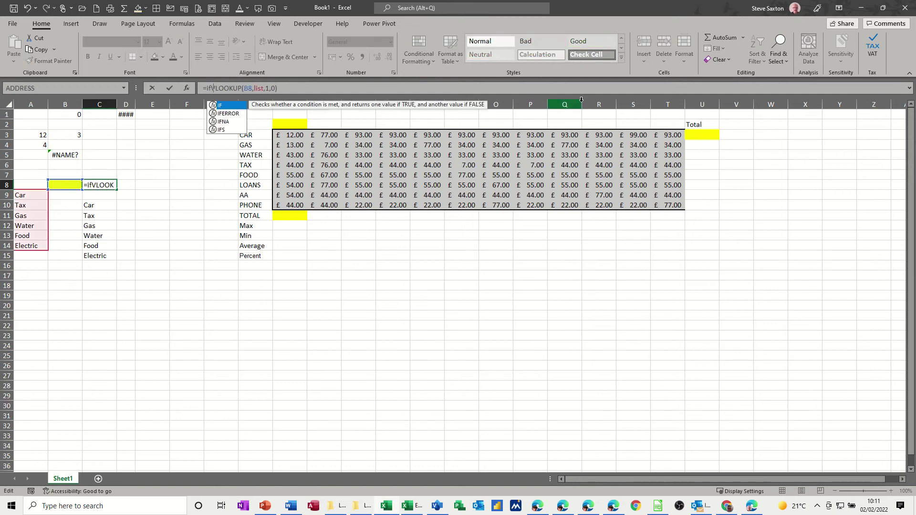
pyautogui.click(66, 185)
pyautogui.write('=0')
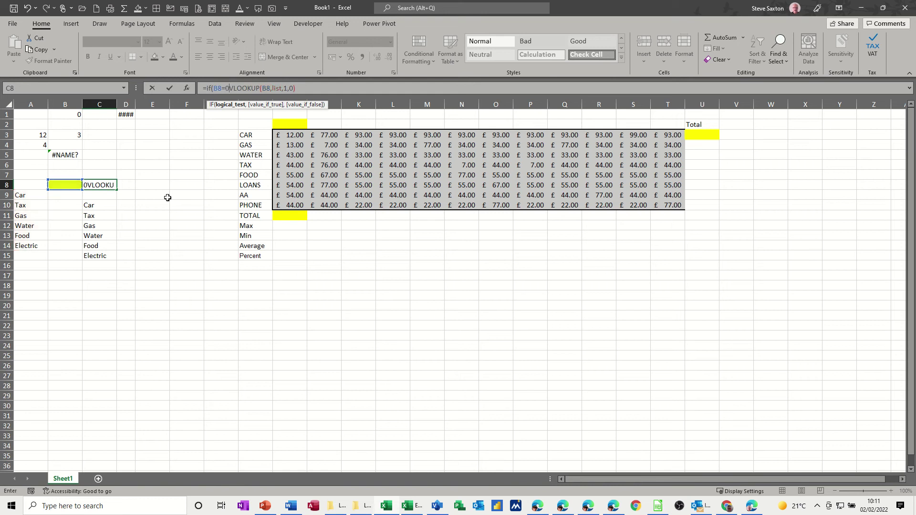
pyautogui.write(',')
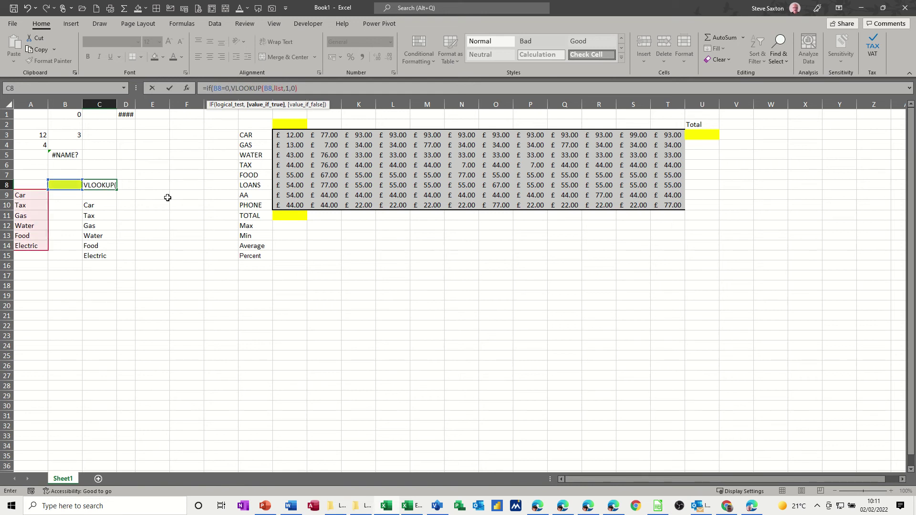
pyautogui.write('""')
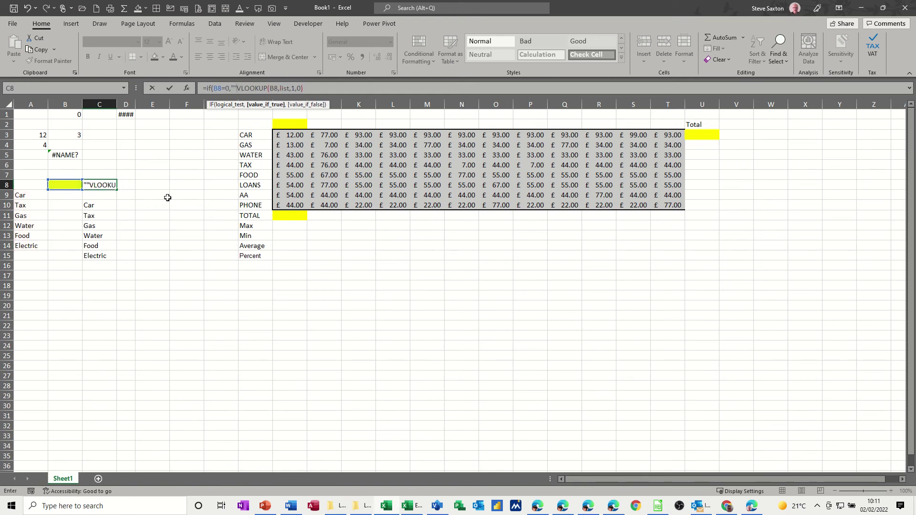
pyautogui.write(',')
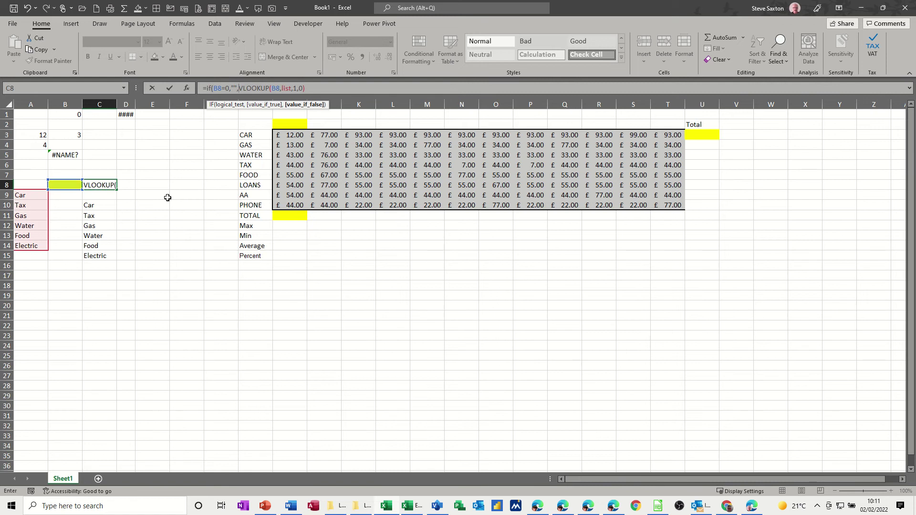
pyautogui.click(311, 88)
pyautogui.write(')')
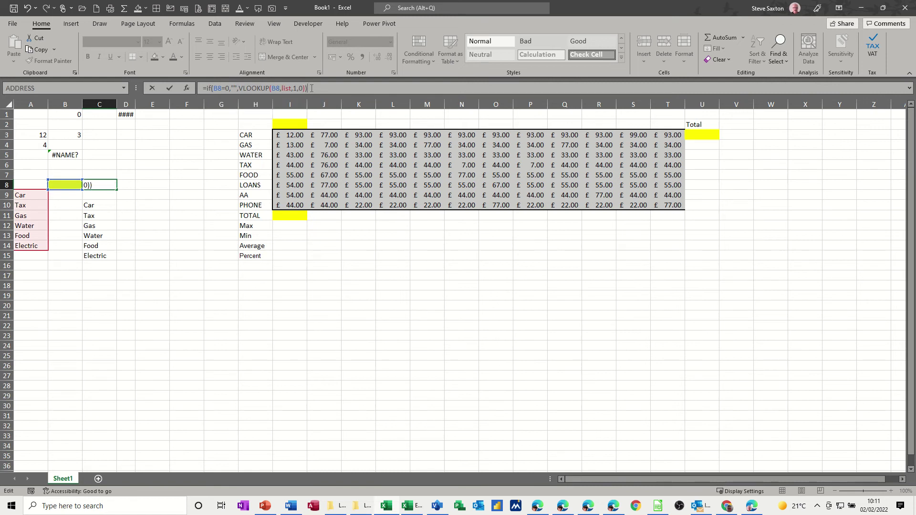
pyautogui.click(170, 89)
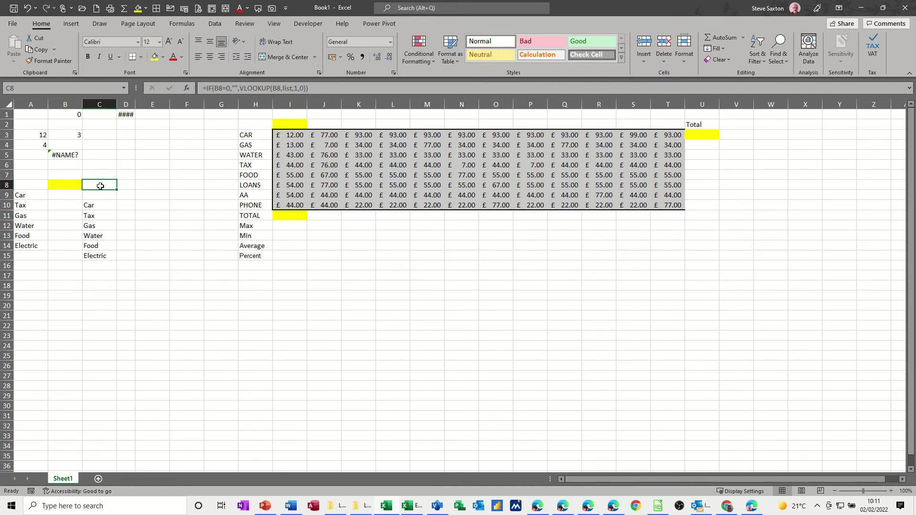
# Test the lookup by entering Tax in B8, then clearing it again.
pyautogui.click(56, 186)
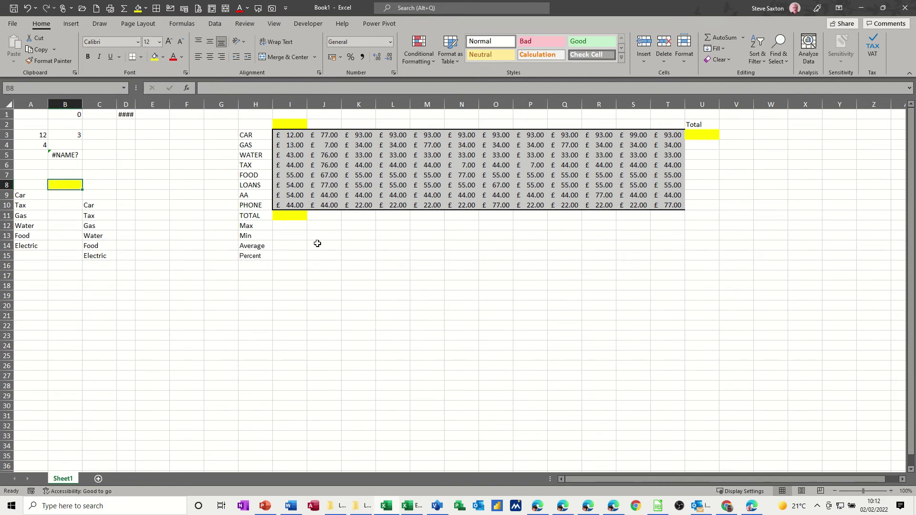
pyautogui.write('Ta')
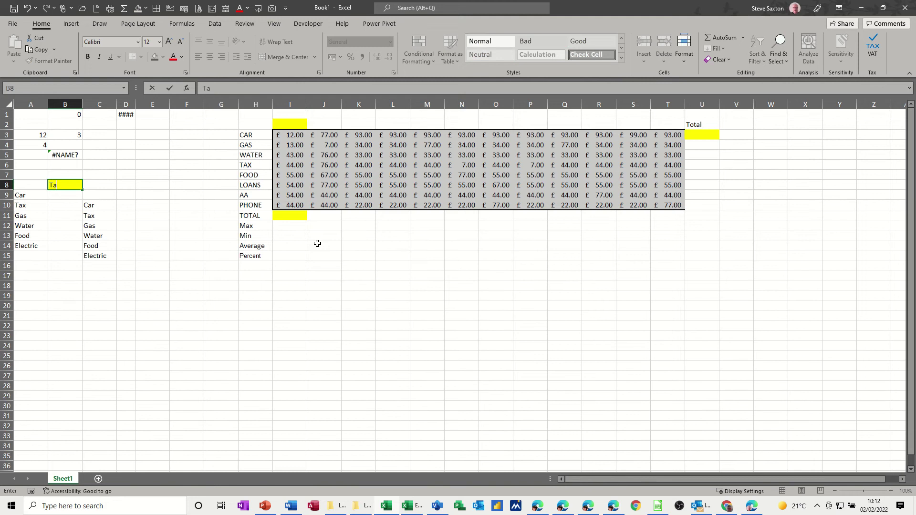
pyautogui.write('x')
pyautogui.press('Return')
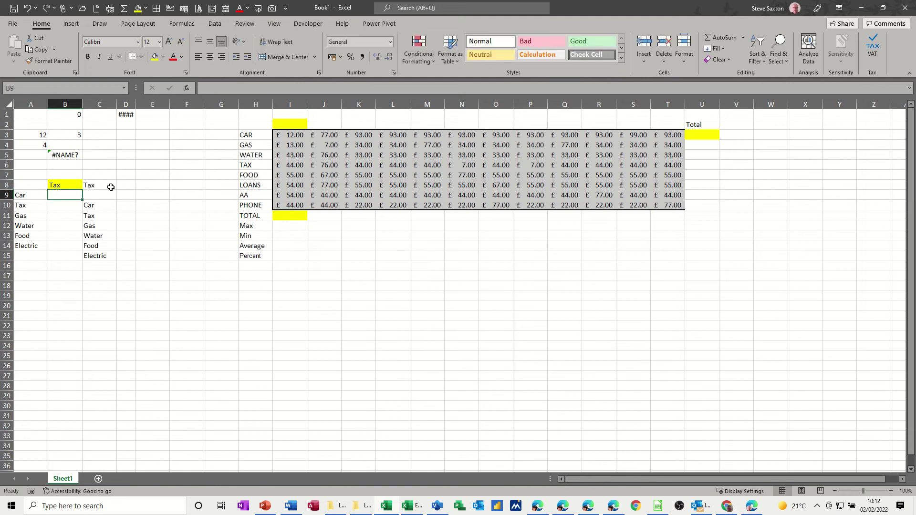
pyautogui.click(69, 186)
pyautogui.press('Delete')
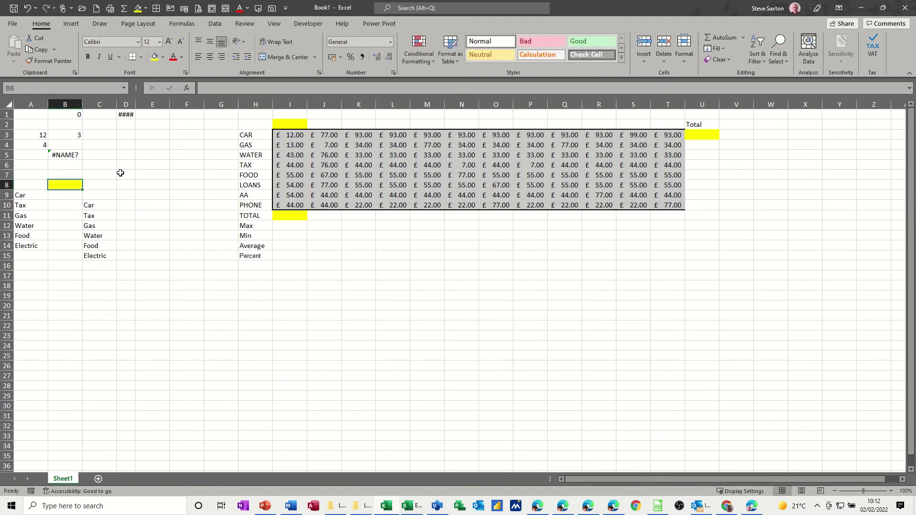
# Widen column D to reveal 12345 in D1, then narrow it back to hashes.
pyautogui.click(123, 114)
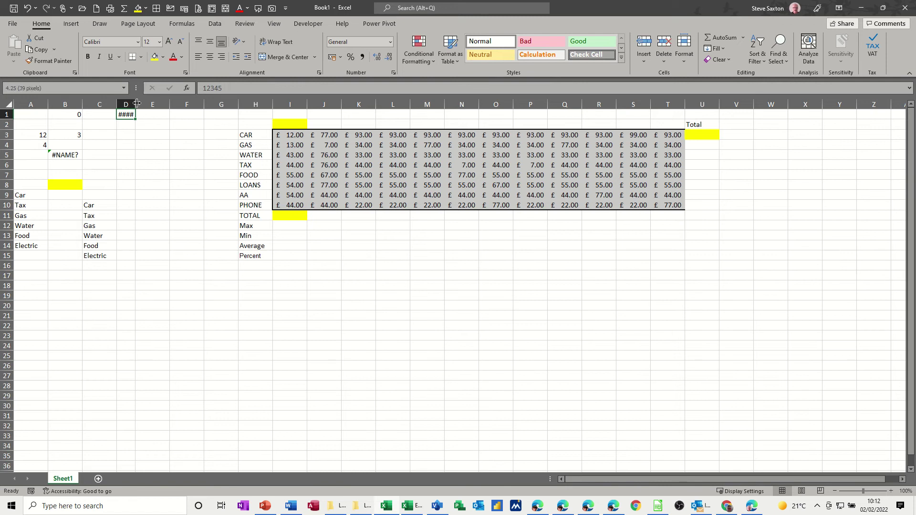
pyautogui.moveTo(137, 103); pyautogui.dragTo(130, 106)
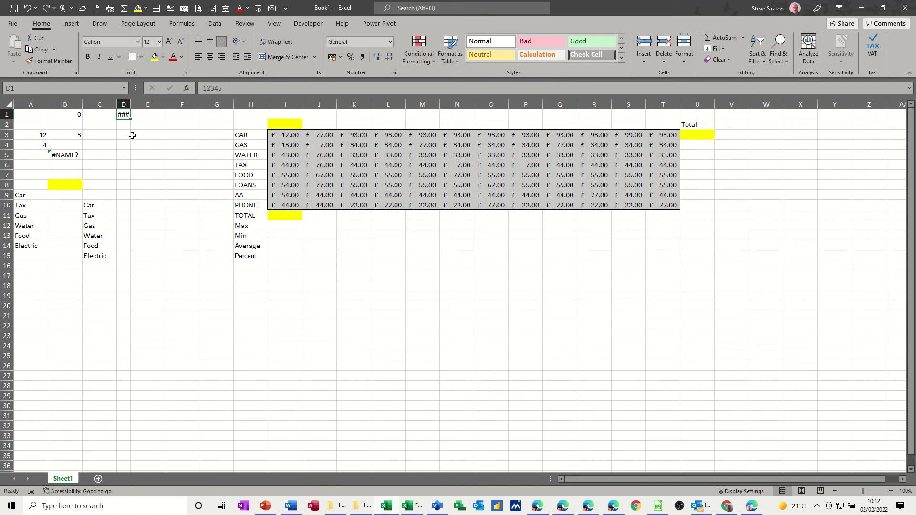
pyautogui.doubleClick(131, 104)
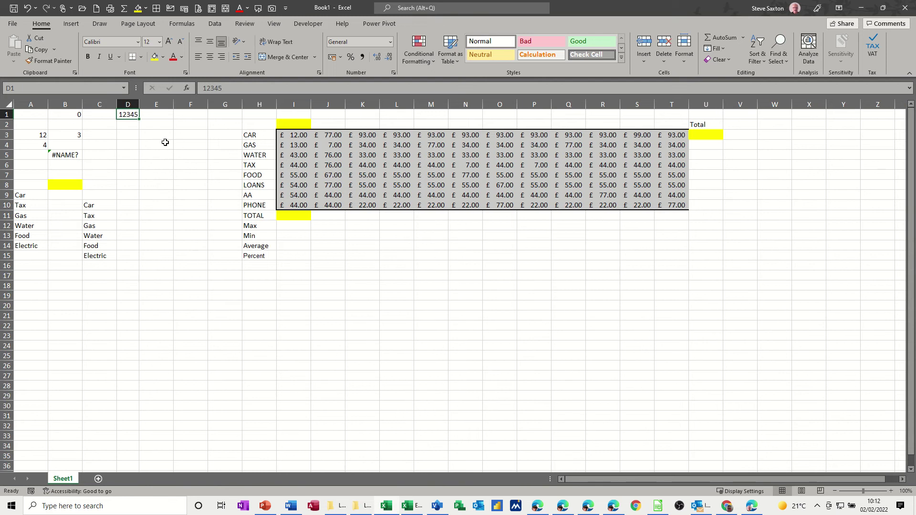
pyautogui.moveTo(139, 104); pyautogui.dragTo(131, 105)
# Type Wednesday in D2.
pyautogui.click(125, 127)
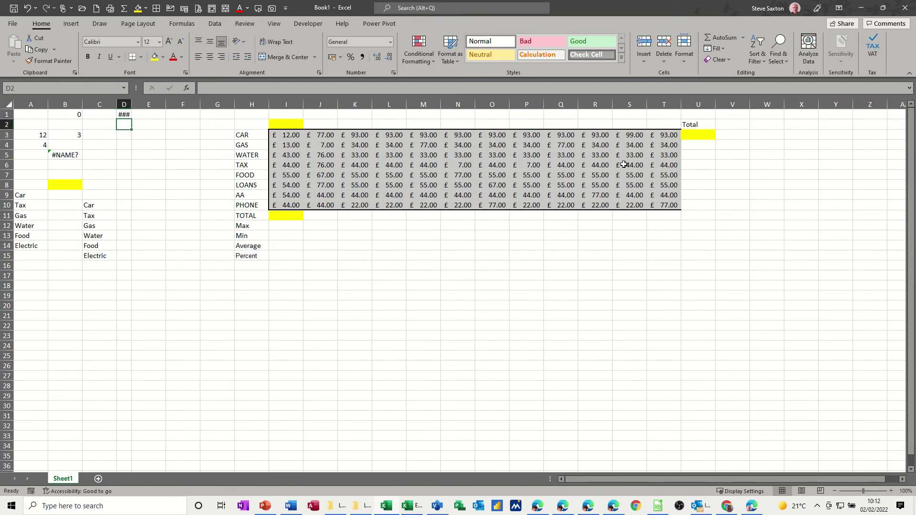
pyautogui.write('Wednesday')
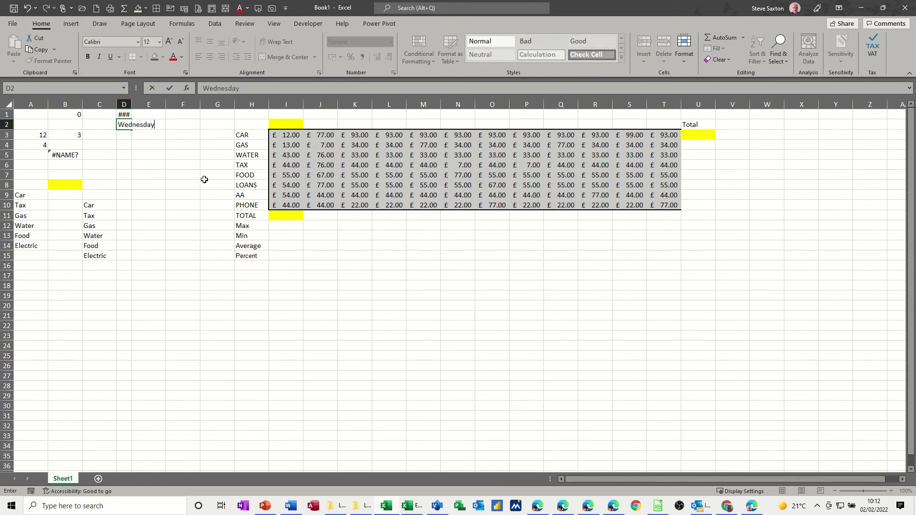
pyautogui.click(162, 163)
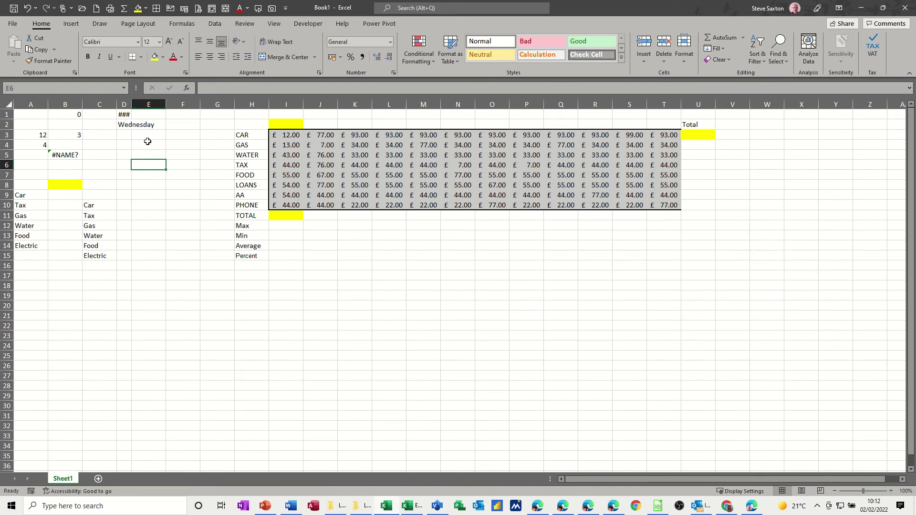
# Autofit column D to the word Wednesday so 12345 shows in D1.
pyautogui.doubleClick(131, 105)
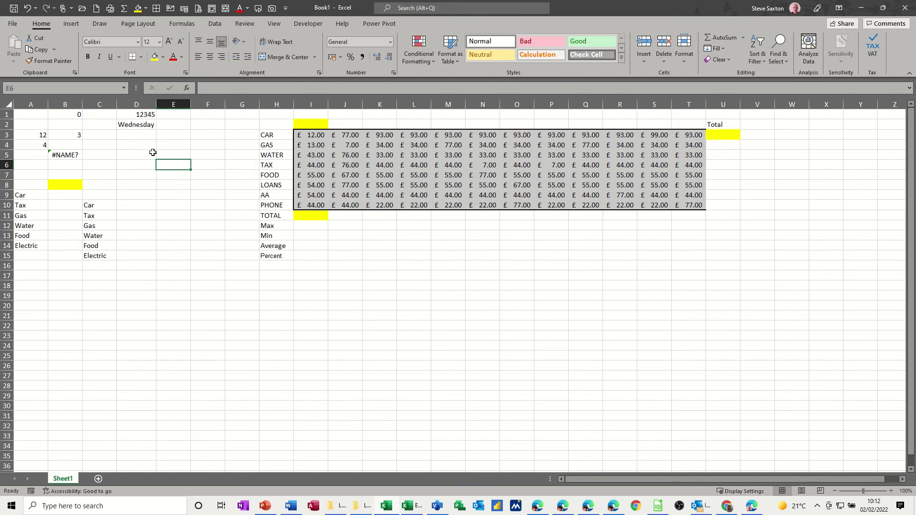
pyautogui.moveTo(161, 104); pyautogui.dragTo(137, 104)
pyautogui.click(145, 124)
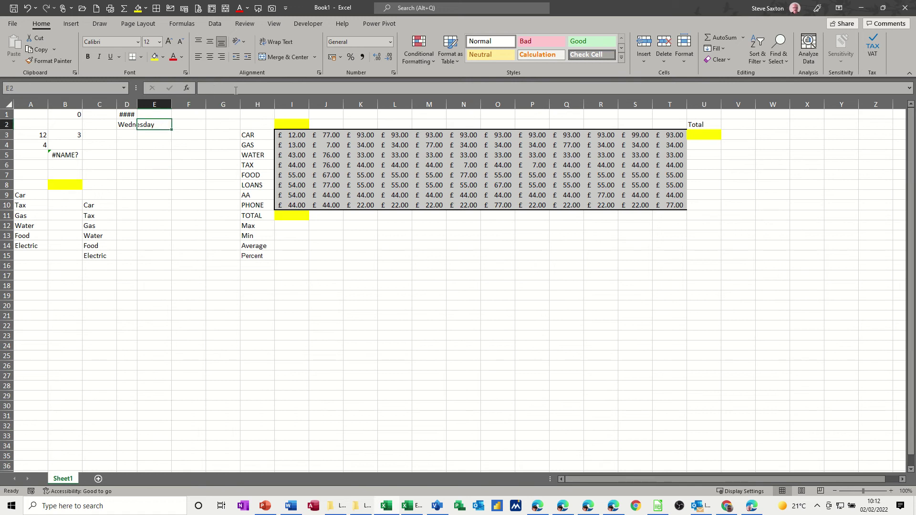
pyautogui.click(125, 123)
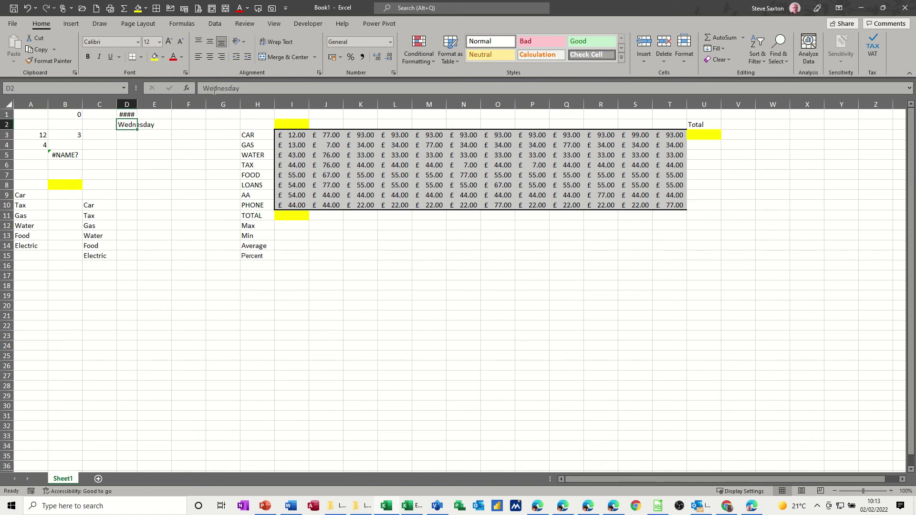
pyautogui.doubleClick(138, 106)
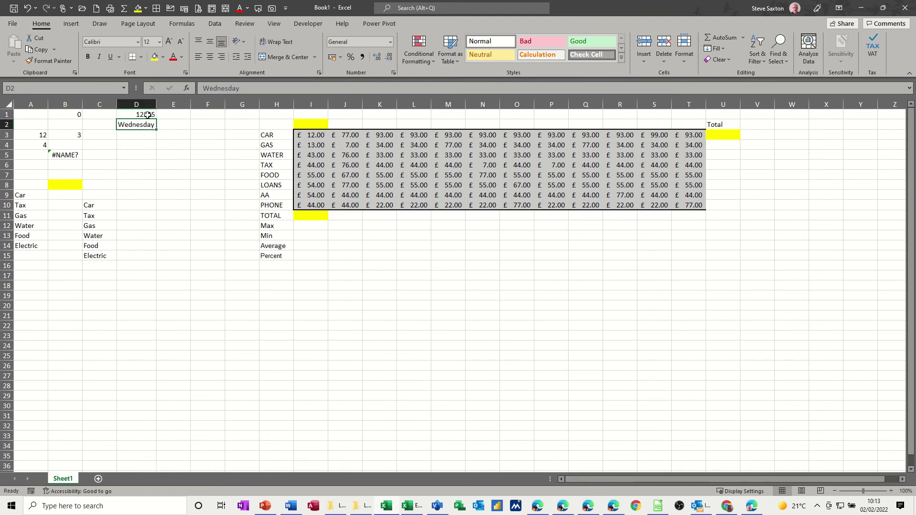
pyautogui.moveTo(155, 105); pyautogui.dragTo(136, 105)
pyautogui.doubleClick(136, 104)
# Narrow columns I, M, O and Q until their amounts show hashes.
pyautogui.moveTo(329, 105); pyautogui.dragTo(314, 105)
pyautogui.moveTo(452, 105); pyautogui.dragTo(439, 105)
pyautogui.moveTo(507, 105); pyautogui.dragTo(495, 105)
pyautogui.moveTo(565, 106); pyautogui.dragTo(552, 106)
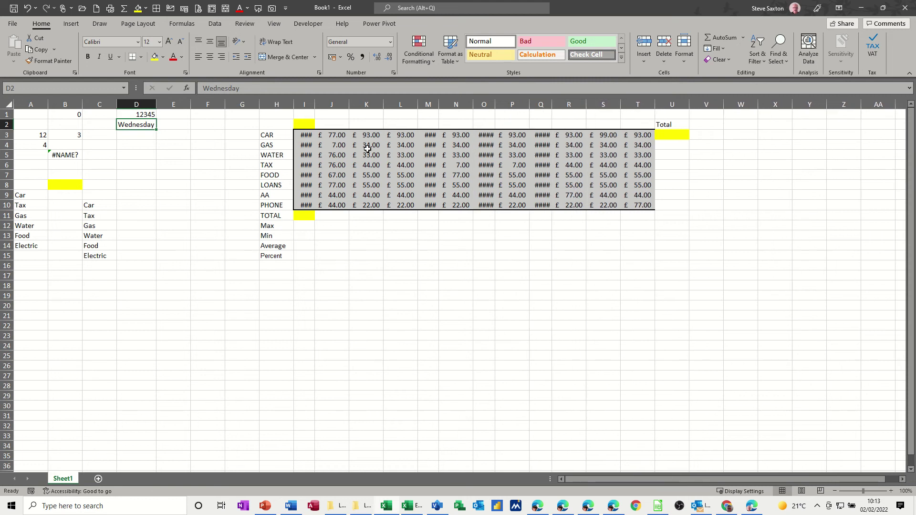
# Set the whole sheet to size 10, autofit all columns, then change the text to size 12.
pyautogui.click(8, 105)
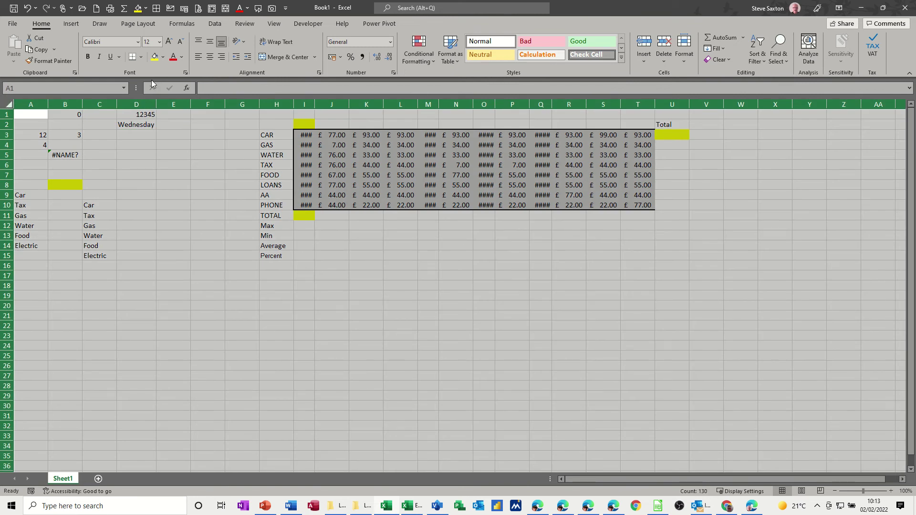
pyautogui.click(138, 43)
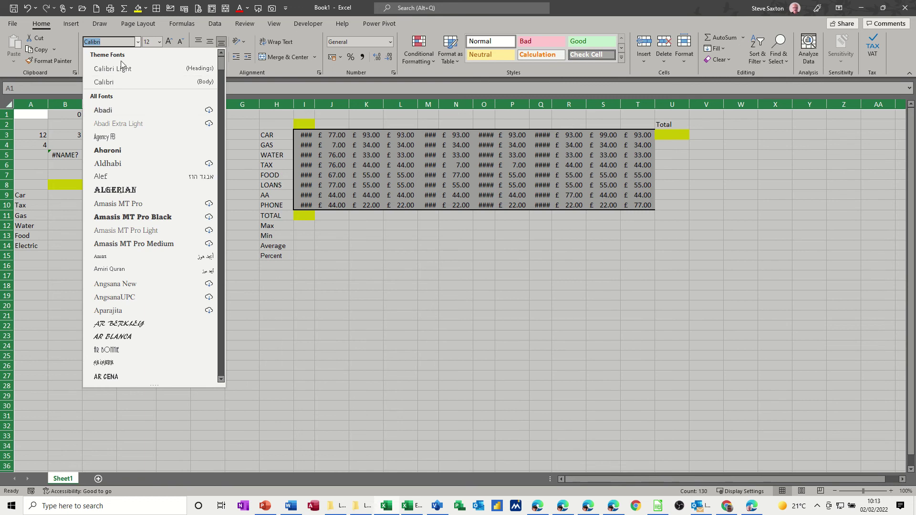
pyautogui.click(160, 42)
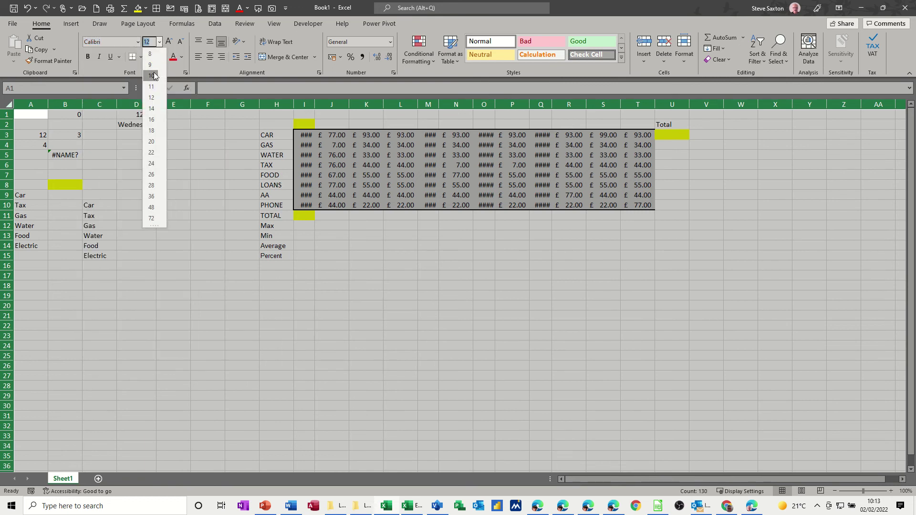
pyautogui.click(153, 76)
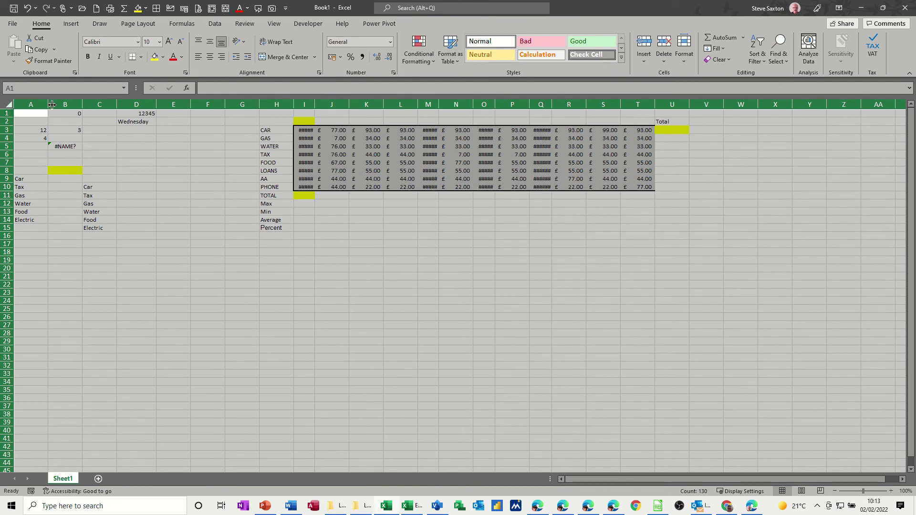
pyautogui.doubleClick(83, 106)
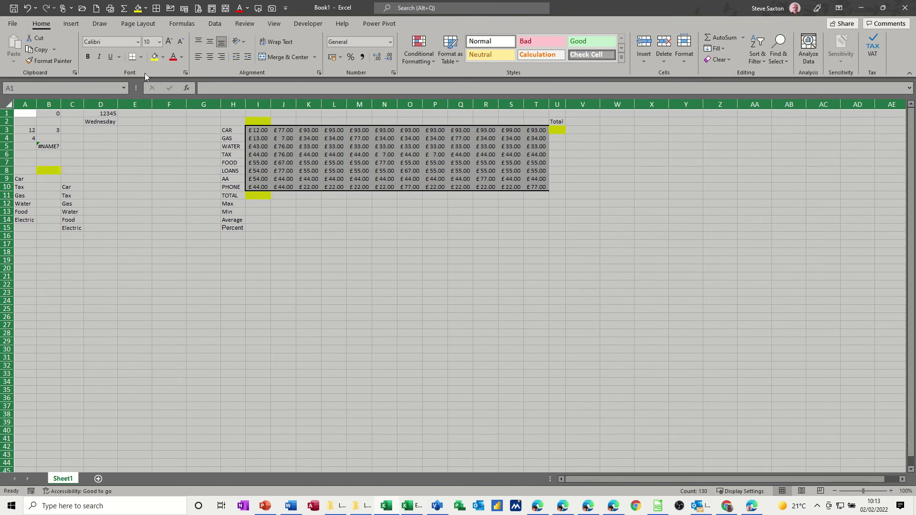
pyautogui.click(160, 42)
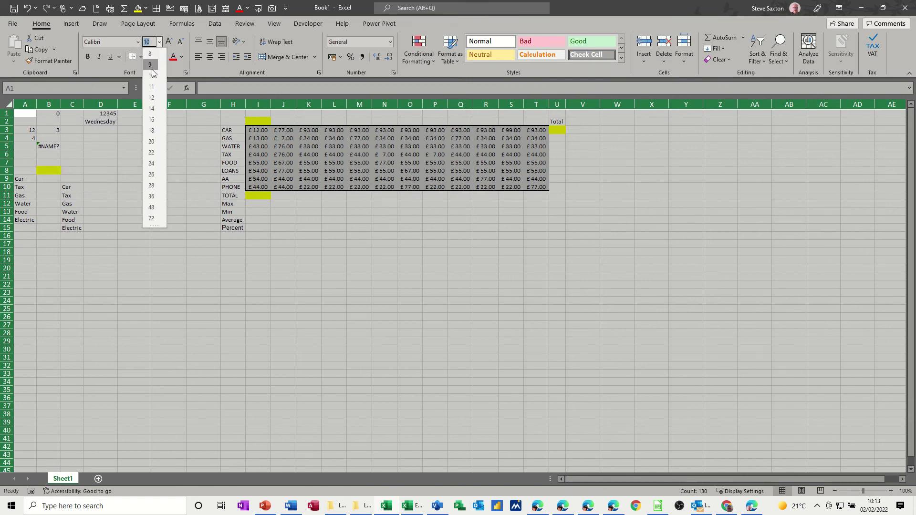
pyautogui.click(151, 97)
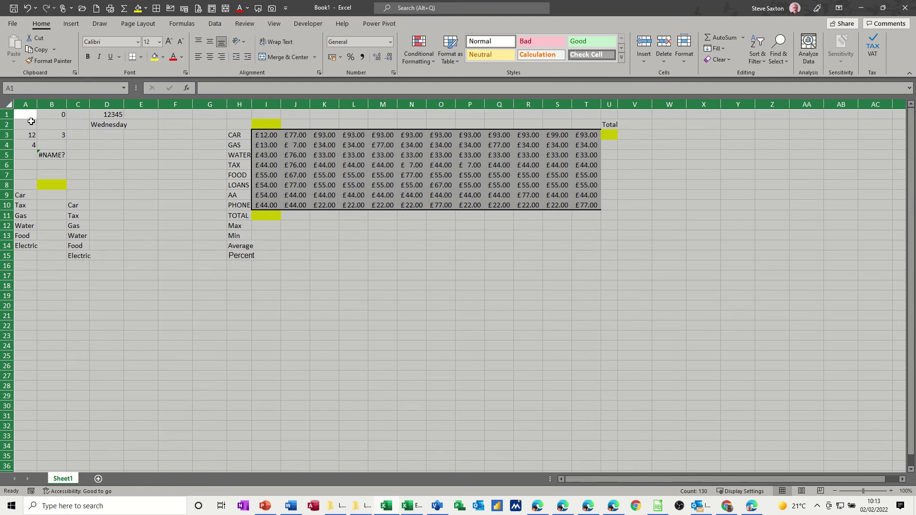
# Type Jan in I2 and fill the months through Dec across to T2.
pyautogui.click(377, 230)
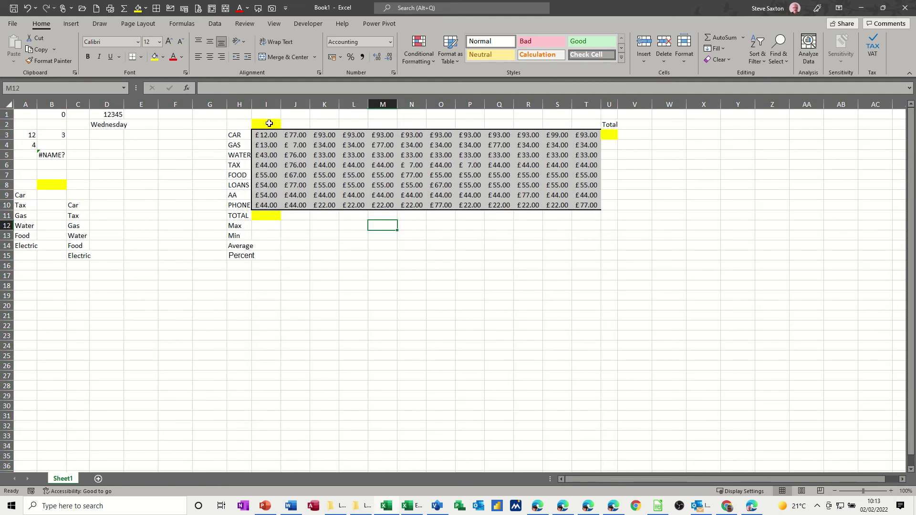
pyautogui.click(269, 124)
pyautogui.write('Jan')
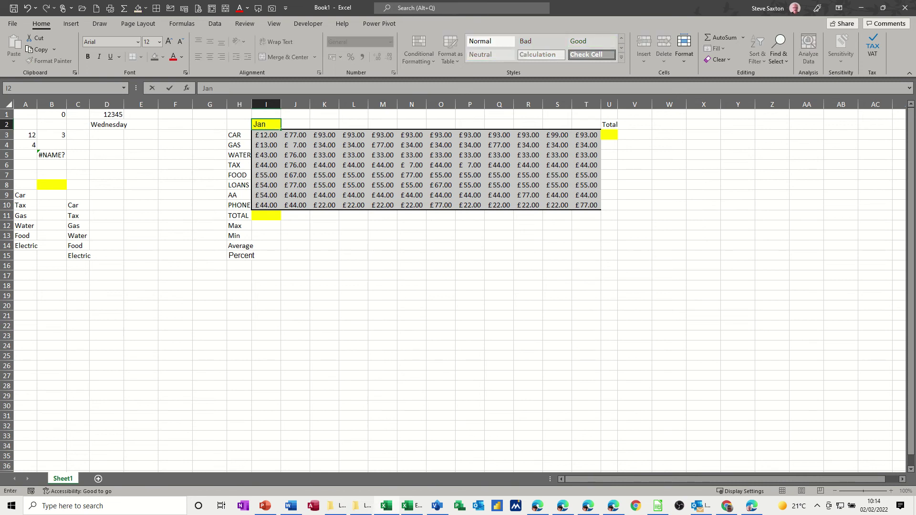
pyautogui.moveTo(281, 128); pyautogui.dragTo(594, 136)
# AutoSum the CAR row in U3, fill it down column U, then undo it.
pyautogui.click(613, 138)
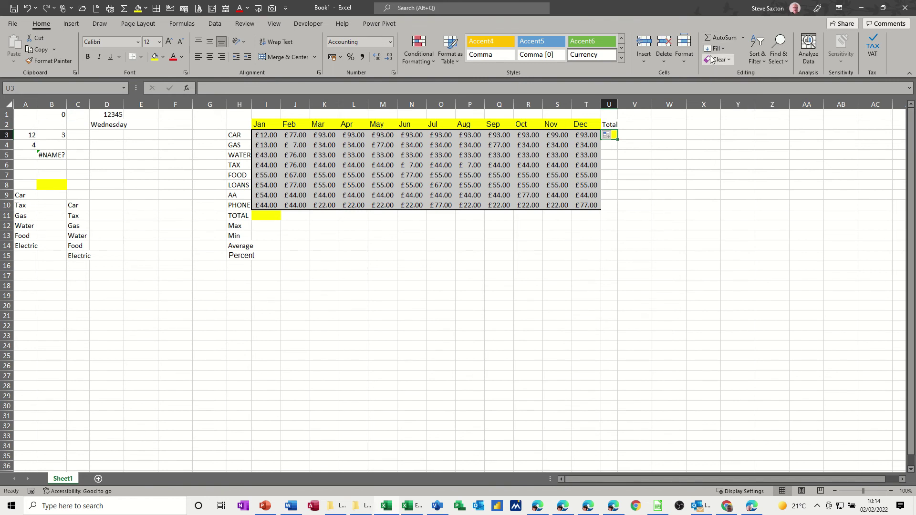
pyautogui.click(720, 37)
pyautogui.click(720, 37)
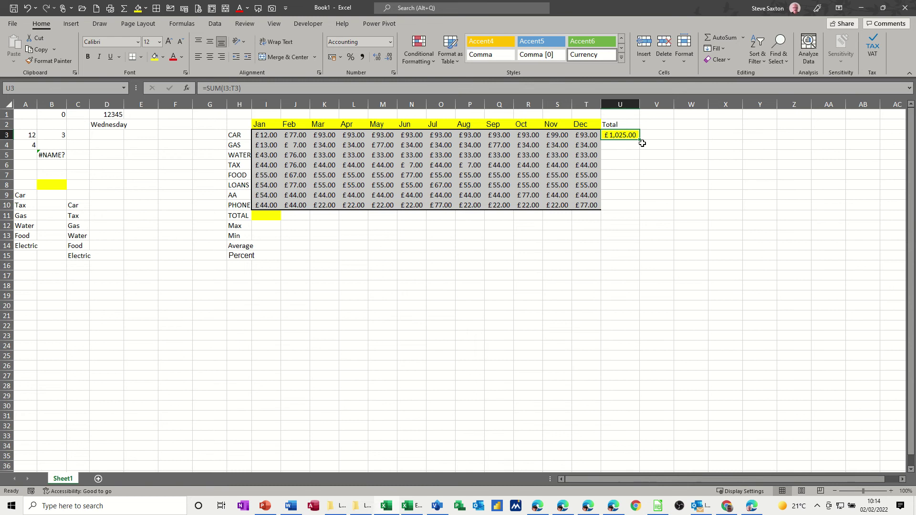
pyautogui.moveTo(641, 140); pyautogui.dragTo(639, 257)
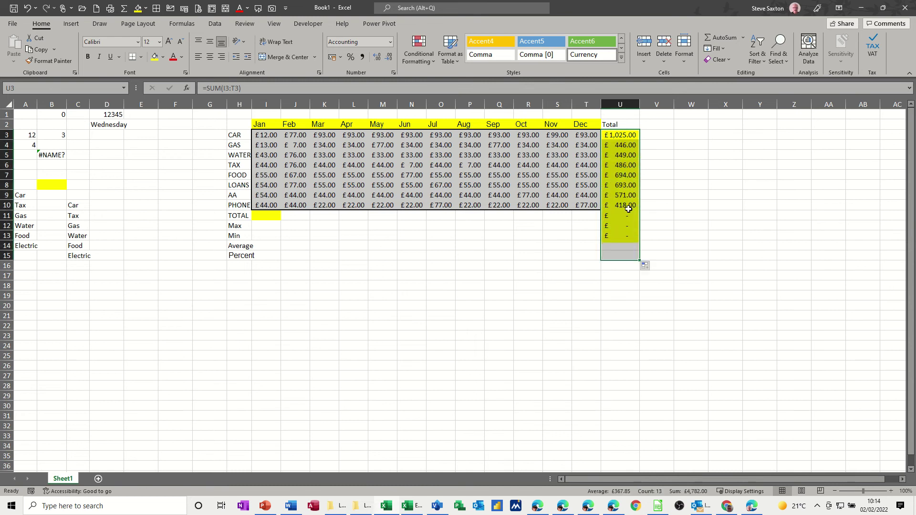
pyautogui.moveTo(606, 213); pyautogui.dragTo(607, 256)
pyautogui.hotkey('ctrl', 'z')
pyautogui.hotkey('ctrl', 'z')
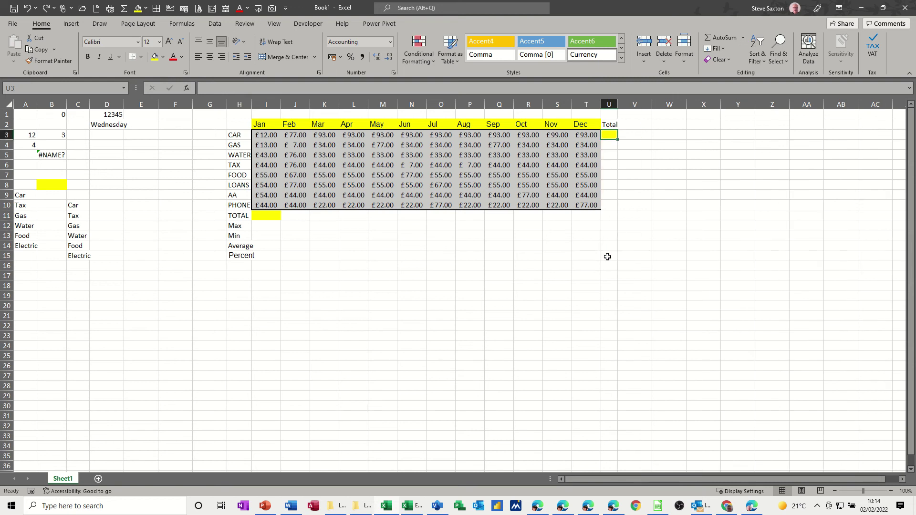
# AutoSum January's expenses in I11 and fill the total across to U11.
pyautogui.click(267, 216)
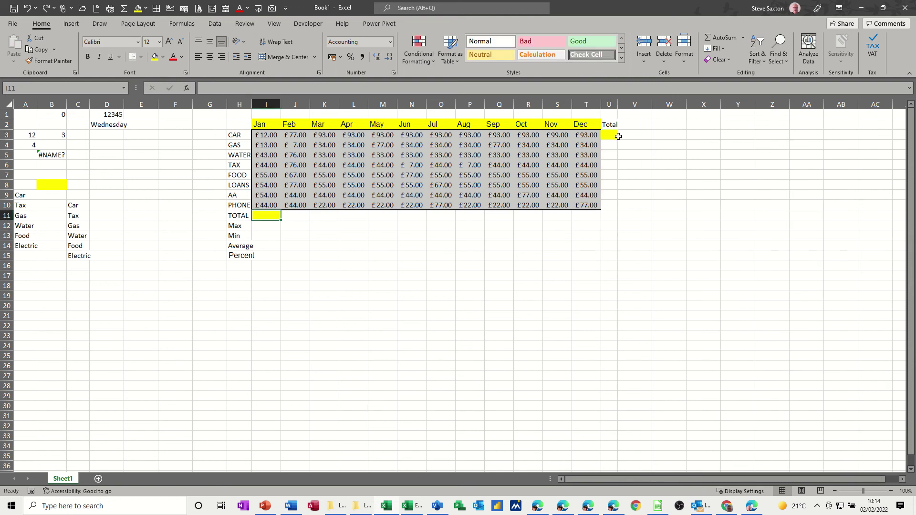
pyautogui.click(729, 40)
pyautogui.click(726, 41)
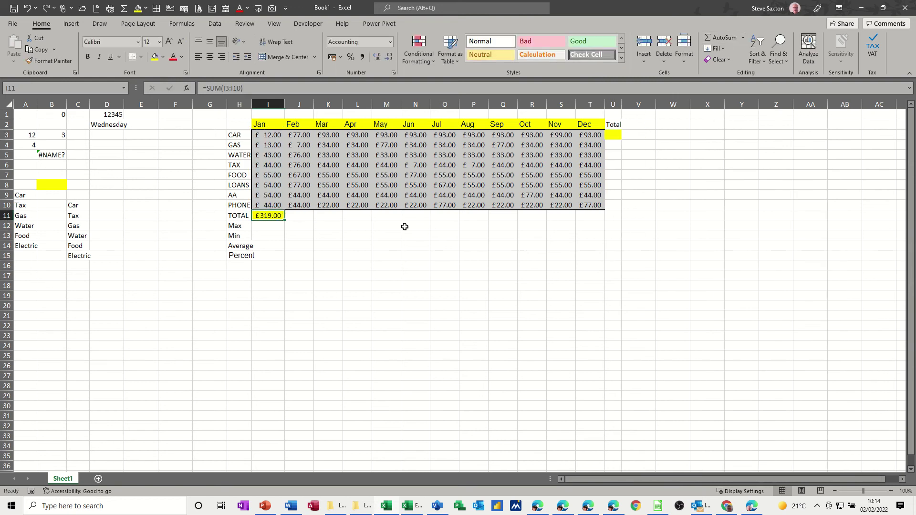
pyautogui.moveTo(285, 220); pyautogui.dragTo(618, 218)
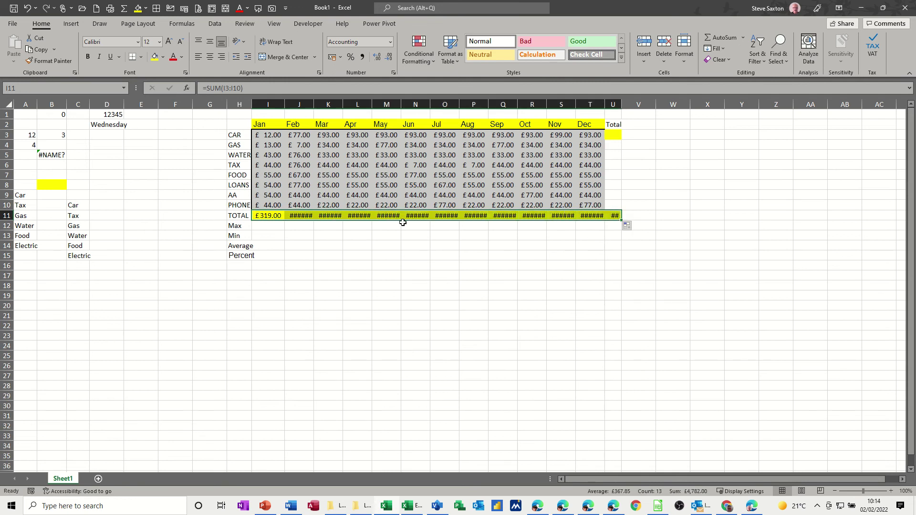
# AutoSum the CAR row in U3, fill it down the Total column, and auto-fit all columns.
pyautogui.click(613, 136)
pyautogui.click(723, 38)
pyautogui.click(724, 38)
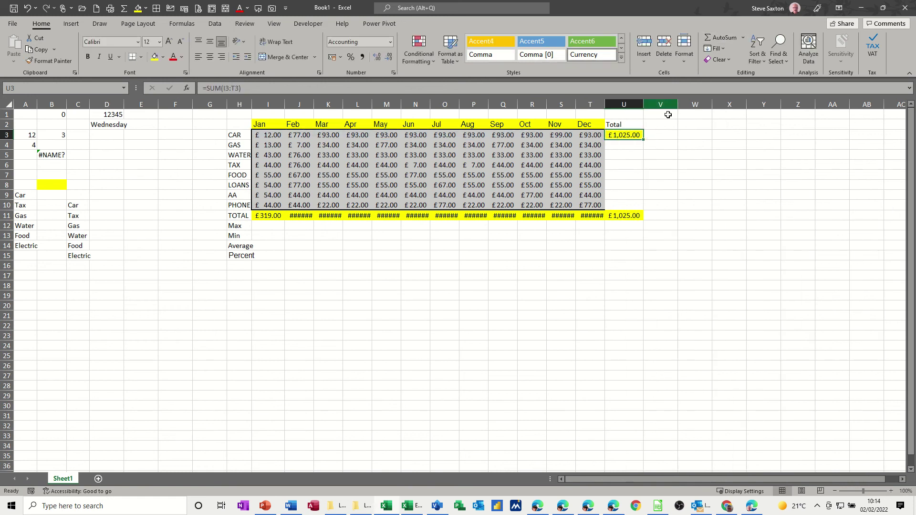
pyautogui.doubleClick(645, 138)
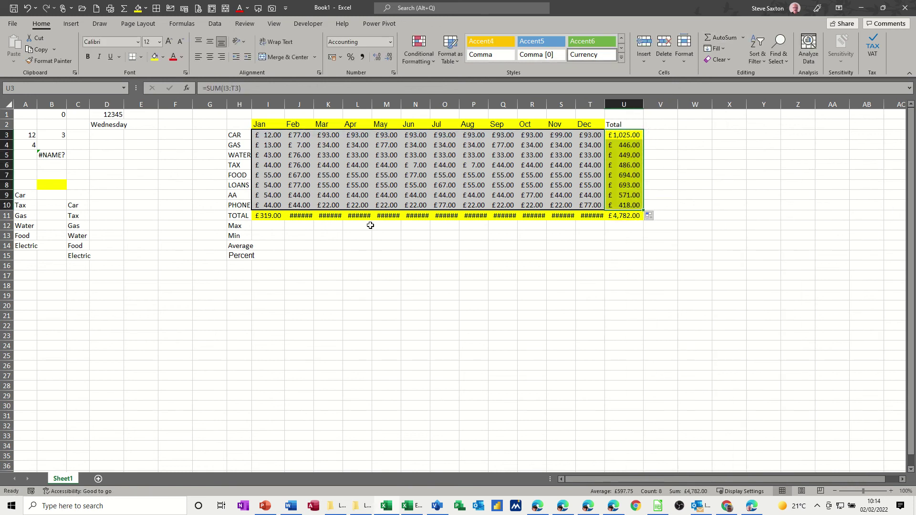
pyautogui.click(8, 104)
pyautogui.doubleClick(121, 108)
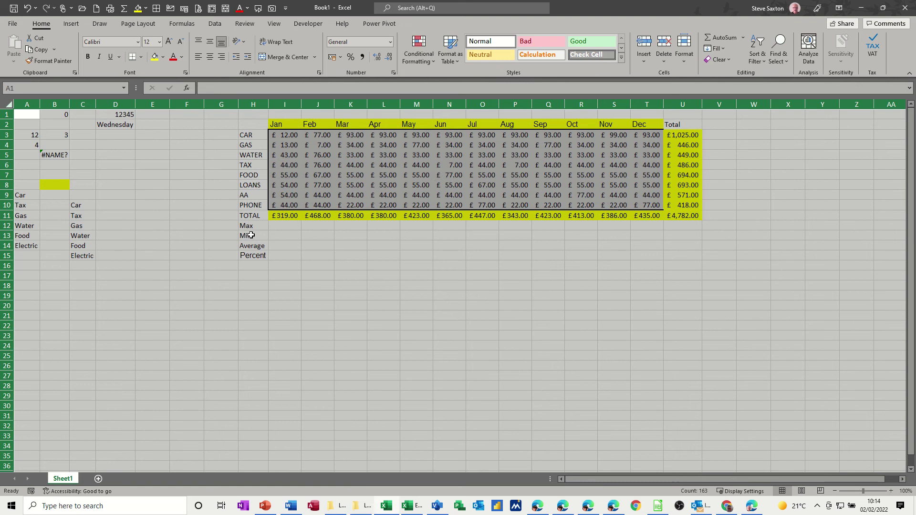
# Enter =I11/U11 in I15 to get January's share of the grand total.
pyautogui.click(280, 255)
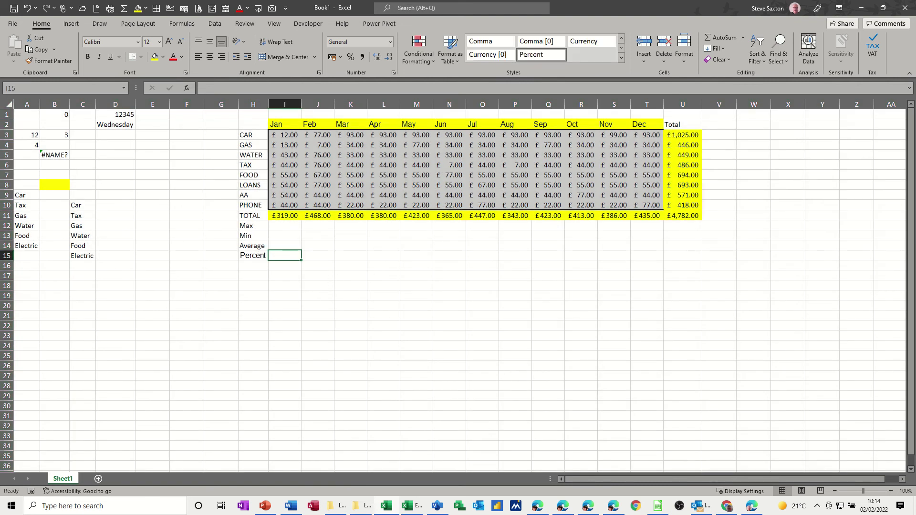
pyautogui.write('=')
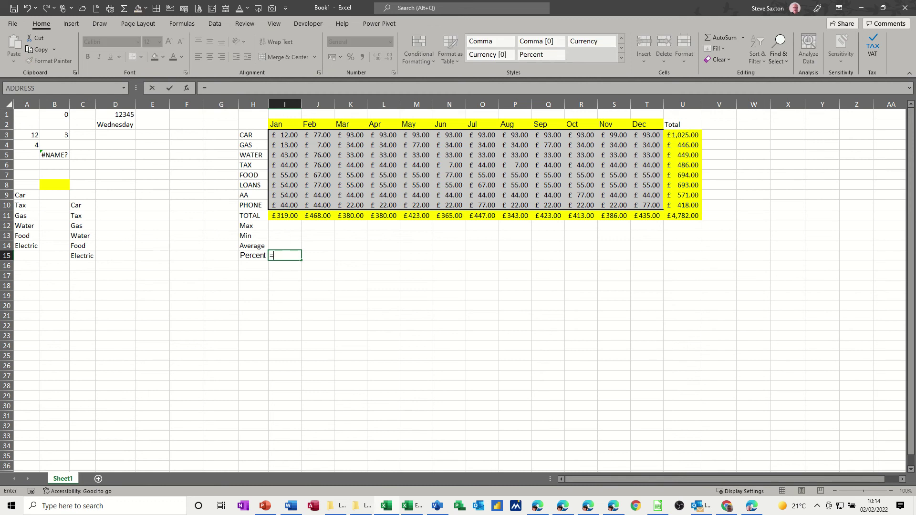
pyautogui.click(289, 216)
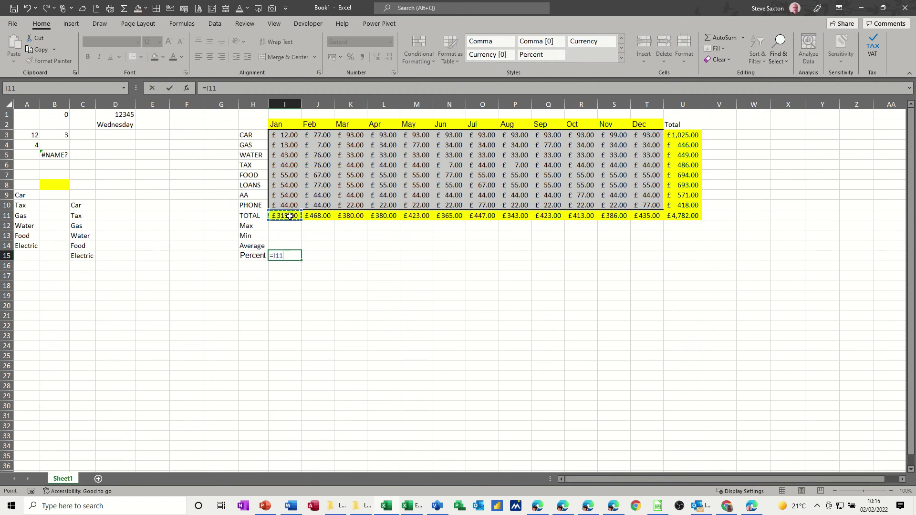
pyautogui.write('/')
pyautogui.click(674, 215)
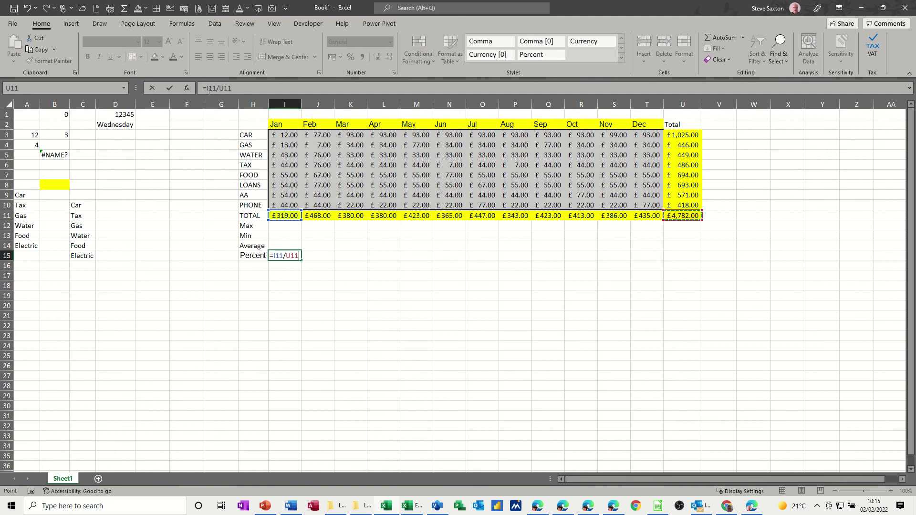
pyautogui.click(169, 89)
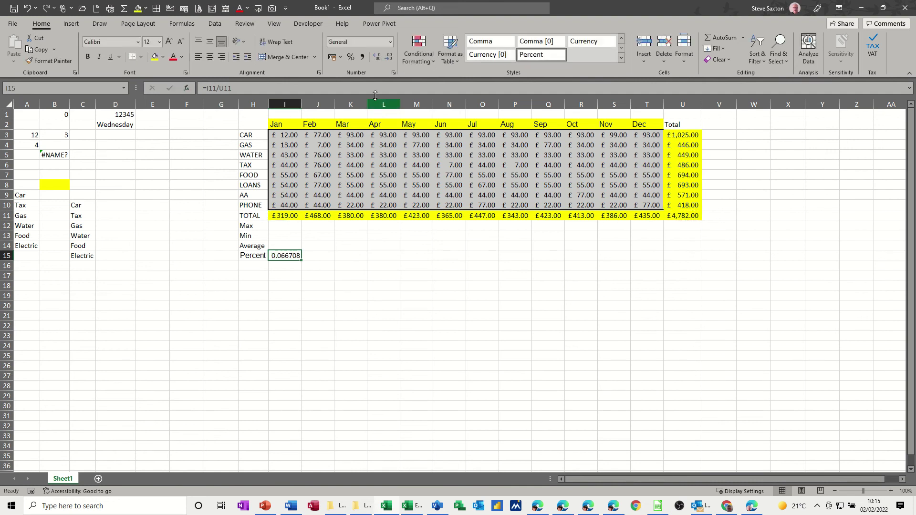
# Format I15 as a percentage with two decimals (6.67%) and copy it across to U15.
pyautogui.click(351, 57)
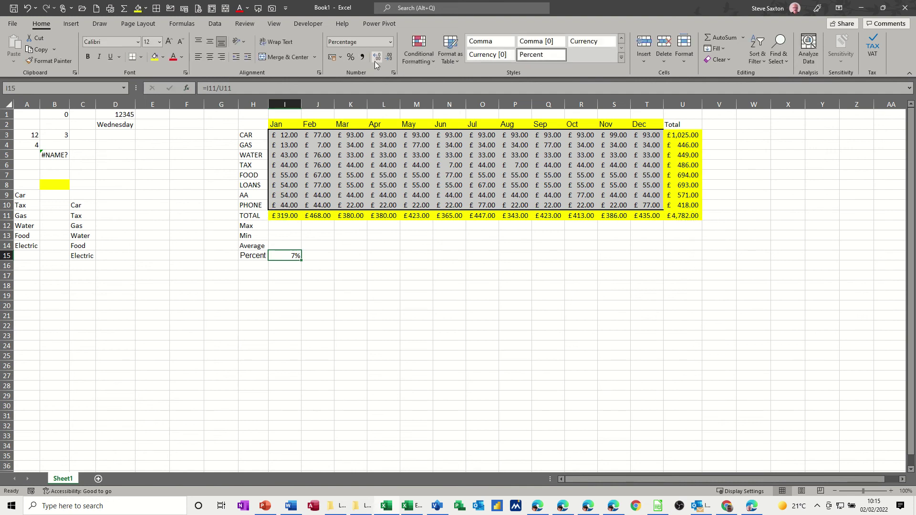
pyautogui.click(377, 60)
pyautogui.moveTo(301, 260); pyautogui.dragTo(448, 260)
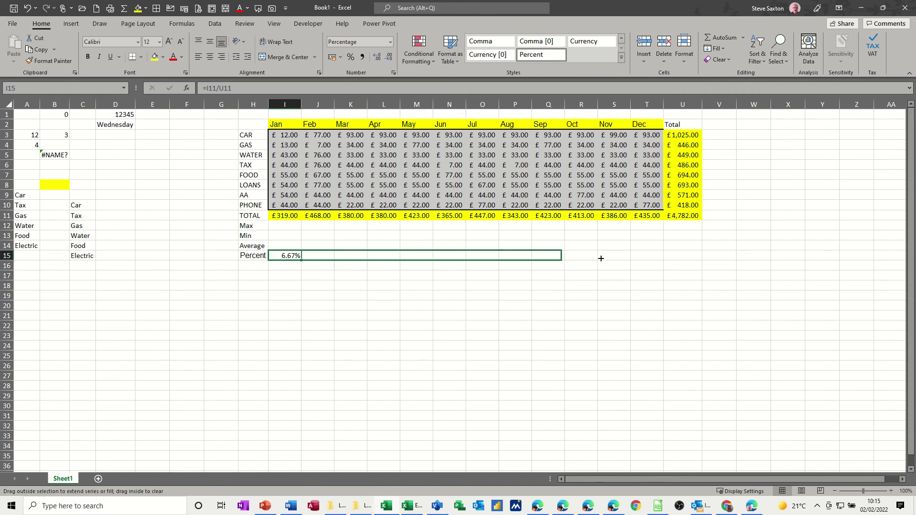
pyautogui.moveTo(659, 258); pyautogui.dragTo(687, 257)
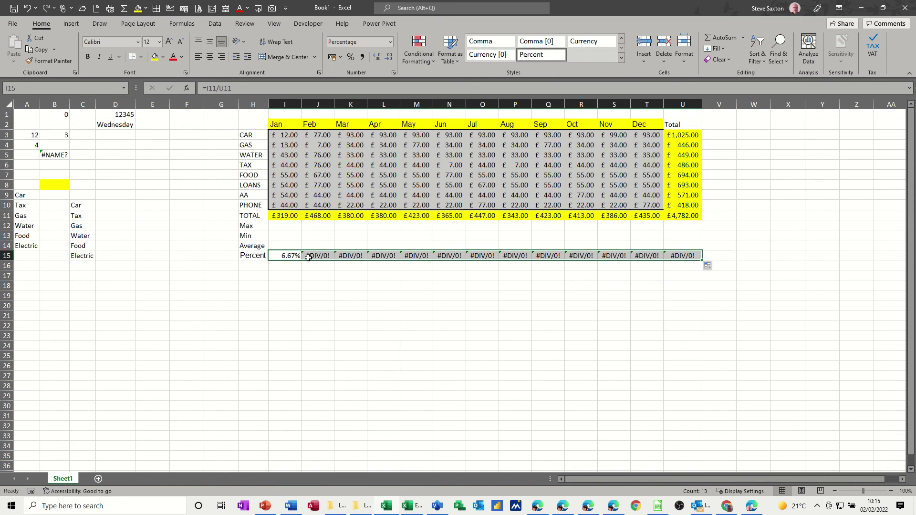
pyautogui.click(279, 258)
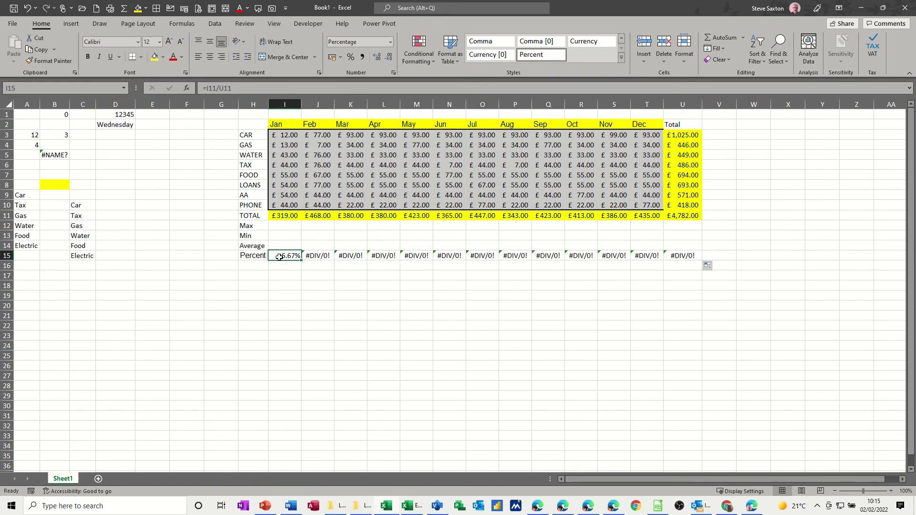
pyautogui.click(287, 215)
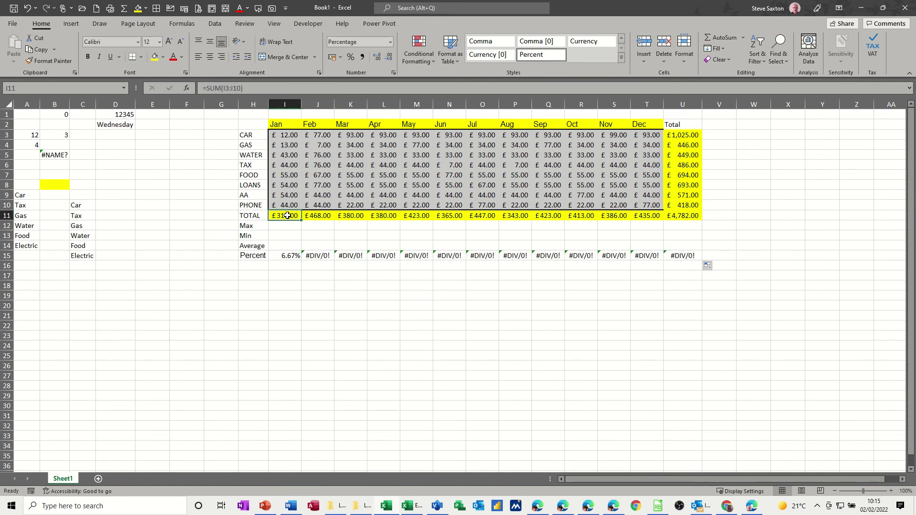
pyautogui.click(281, 105)
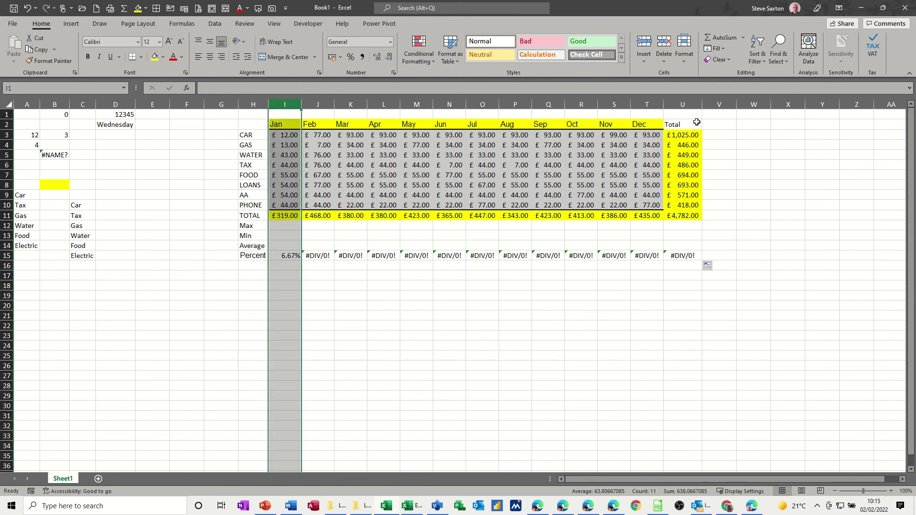
pyautogui.click(684, 104)
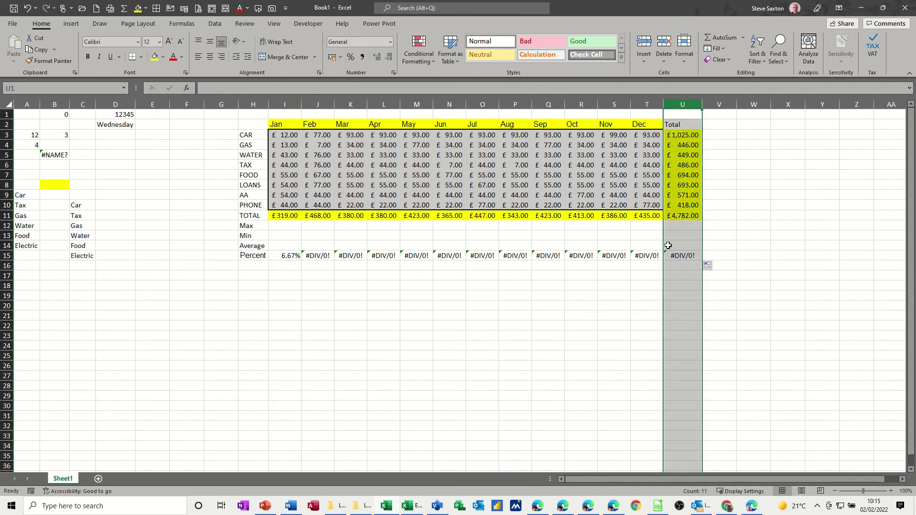
pyautogui.click(286, 258)
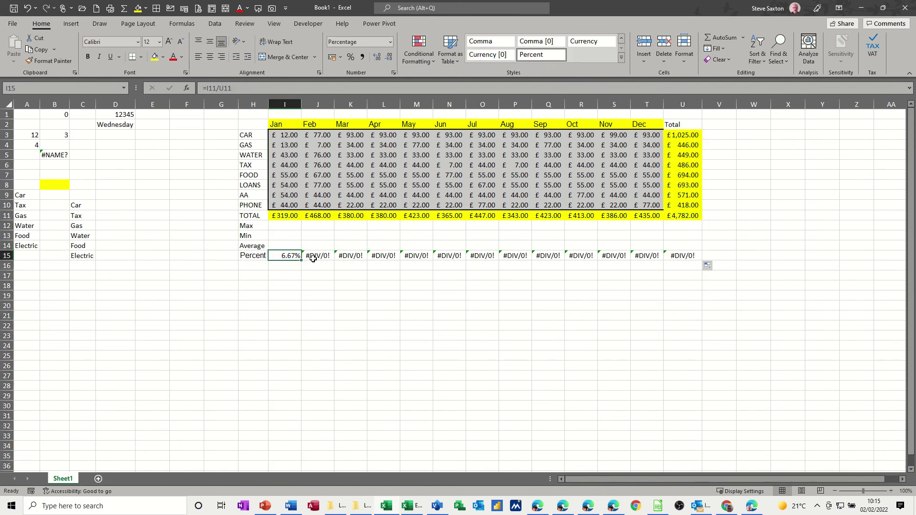
pyautogui.click(311, 260)
pyautogui.click(319, 105)
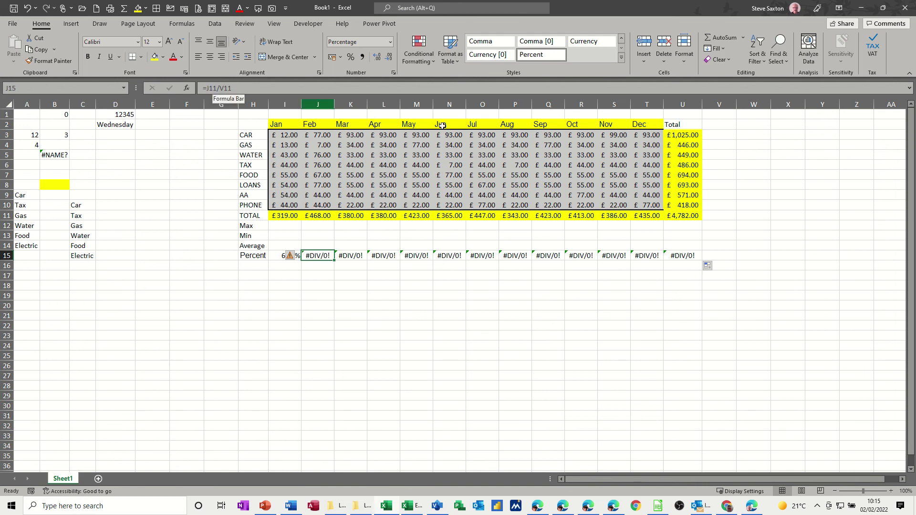
pyautogui.moveTo(730, 214); pyautogui.dragTo(873, 213)
pyautogui.click(154, 56)
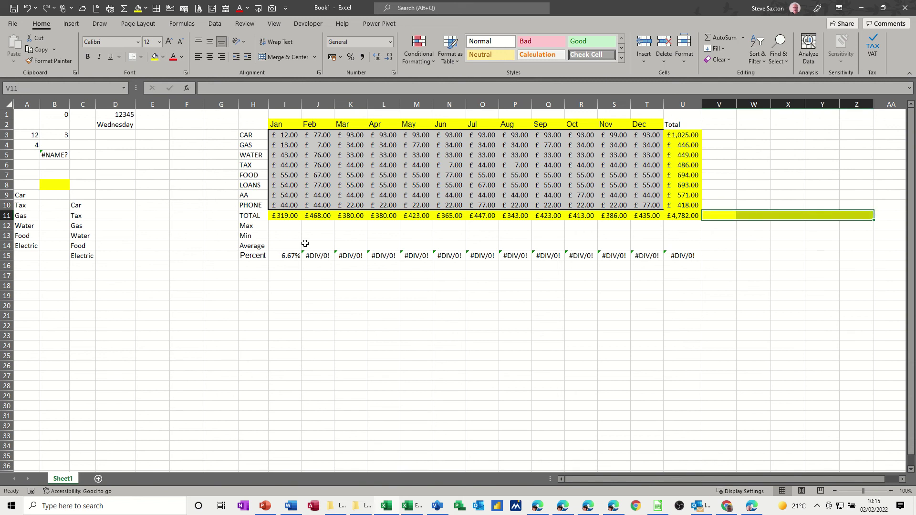
pyautogui.click(322, 263)
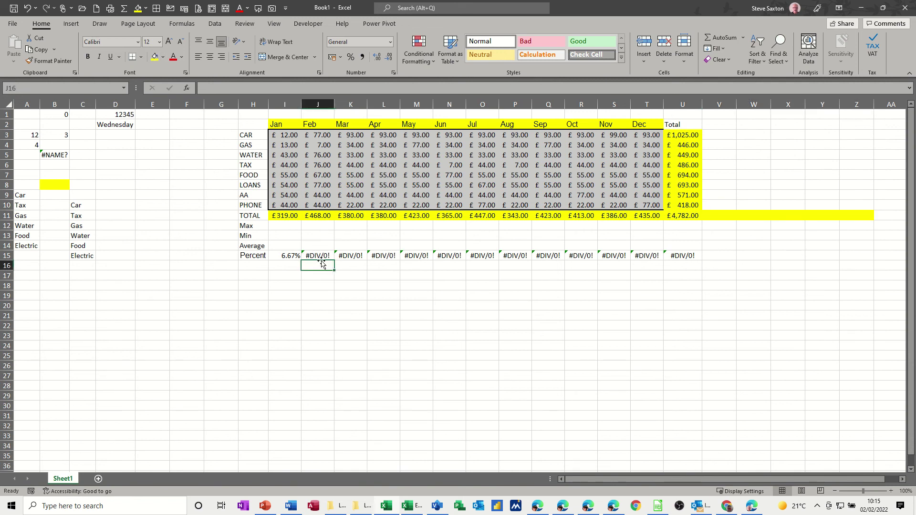
pyautogui.click(318, 256)
pyautogui.click(348, 256)
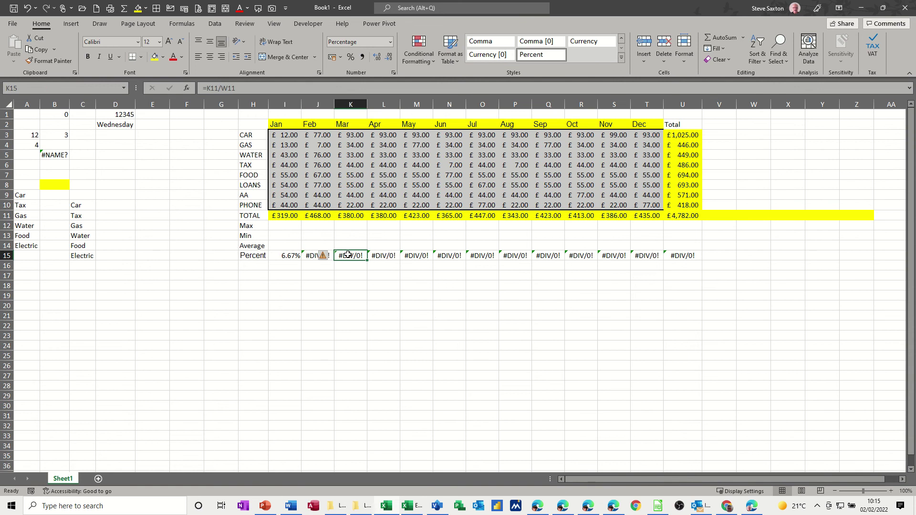
pyautogui.click(388, 256)
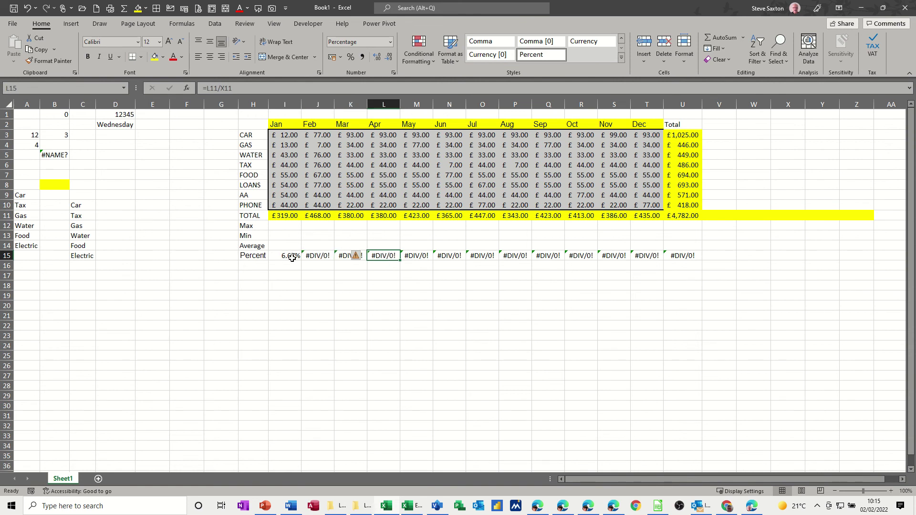
pyautogui.click(325, 256)
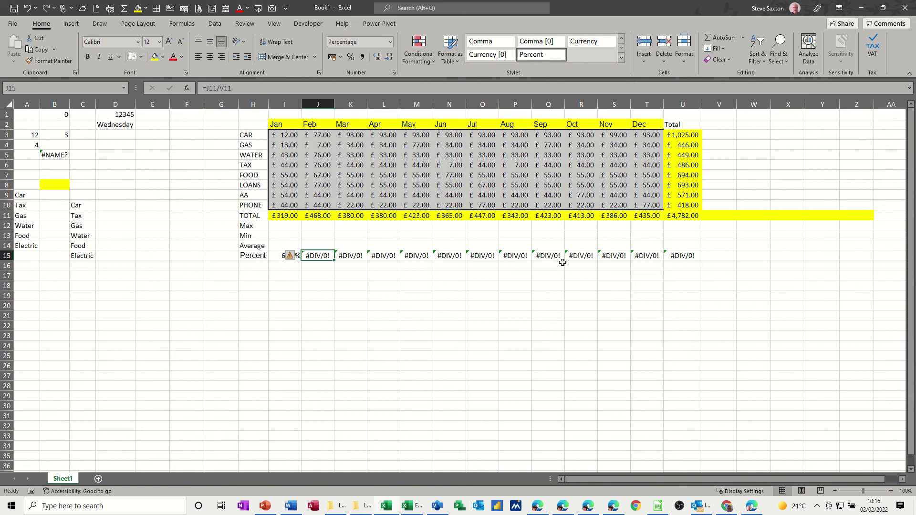
pyautogui.click(283, 257)
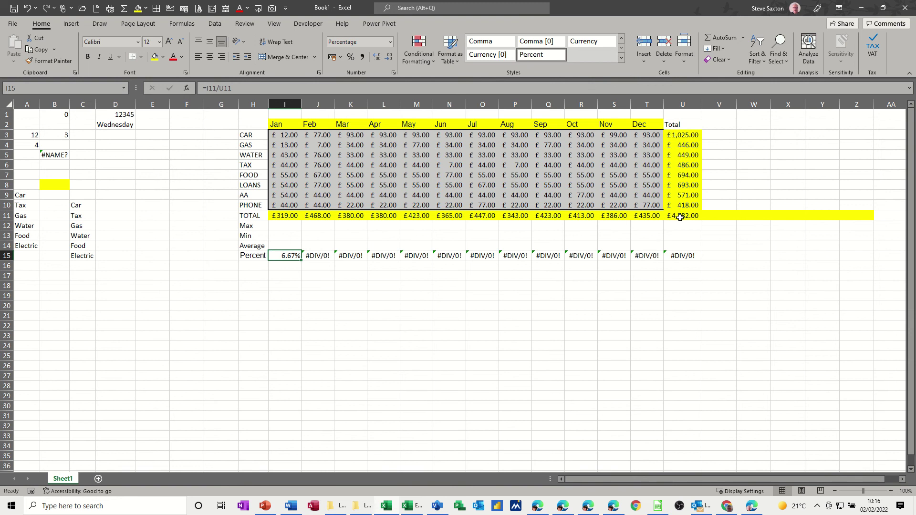
# Change I15 to =I11/$U$11 and fill it across row 15 through U15.
pyautogui.click(233, 89)
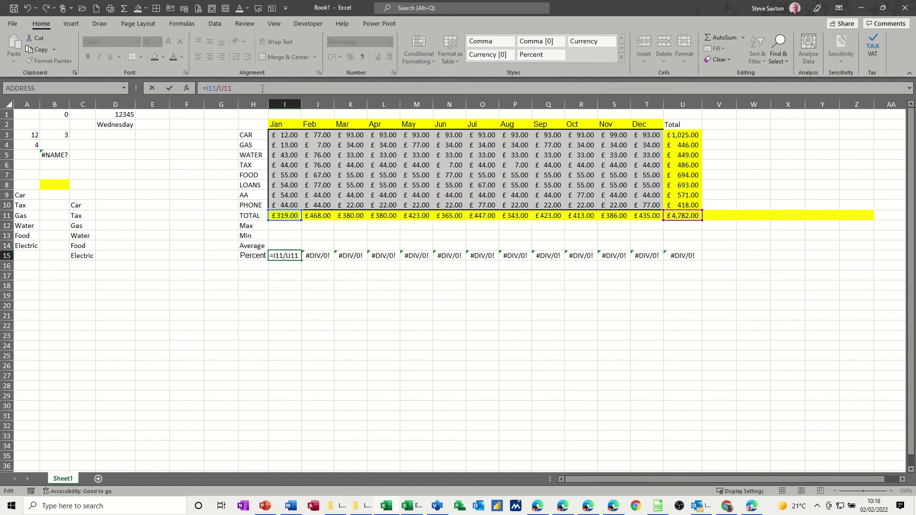
pyautogui.press('F4')
pyautogui.press('F4')
pyautogui.press('F4')
pyautogui.press('F4')
pyautogui.press('F4')
pyautogui.click(169, 88)
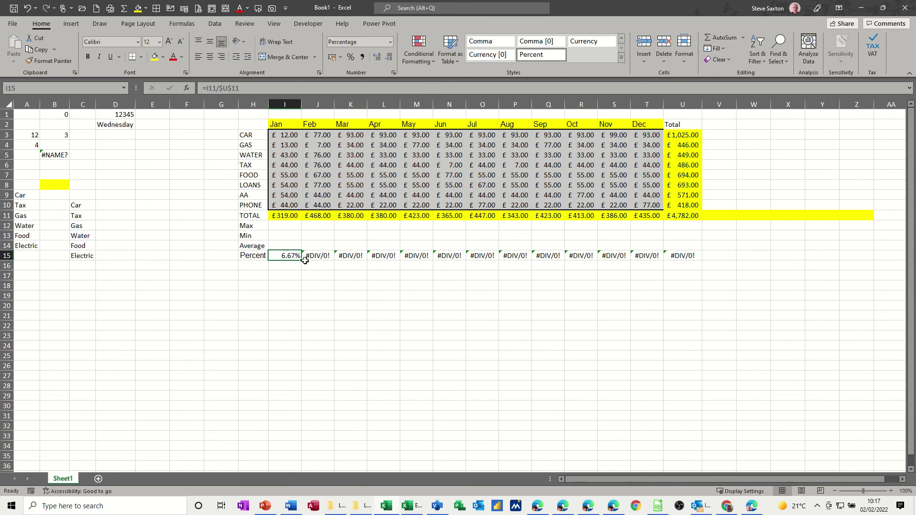
pyautogui.moveTo(303, 262); pyautogui.dragTo(702, 265)
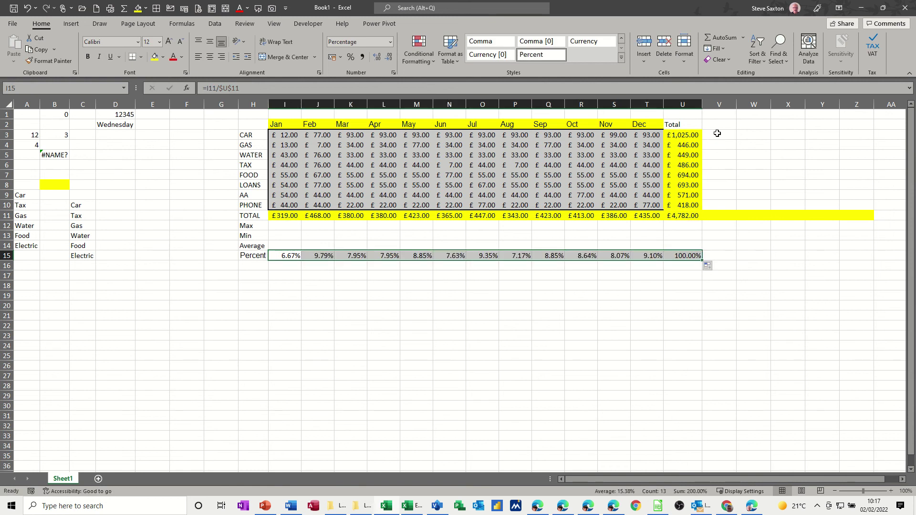
pyautogui.click(717, 134)
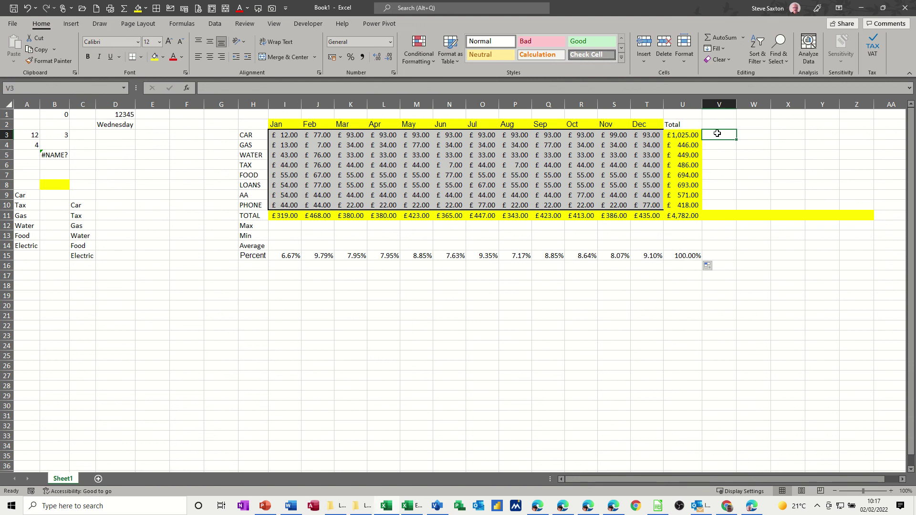
# Enter =U3/$U$11 in V3 for the CAR share of the grand total.
pyautogui.write('=')
pyautogui.click(690, 137)
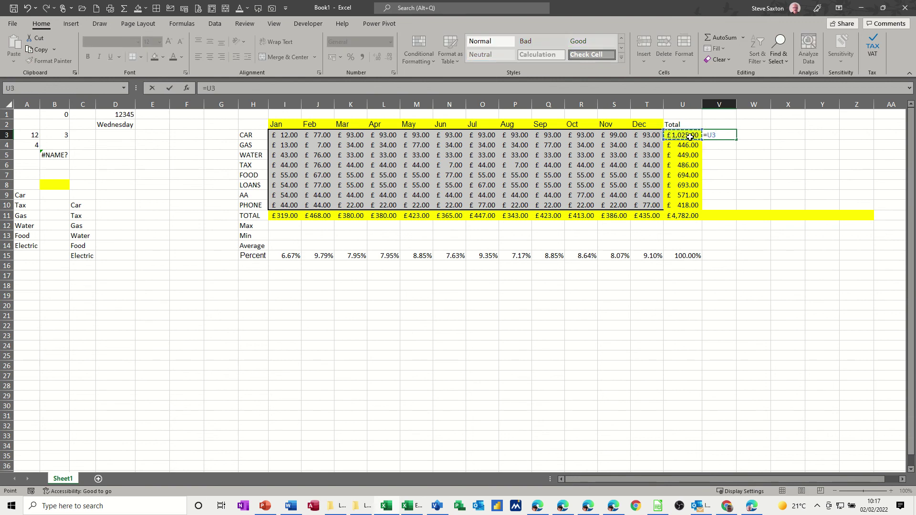
pyautogui.write('/')
pyautogui.click(681, 223)
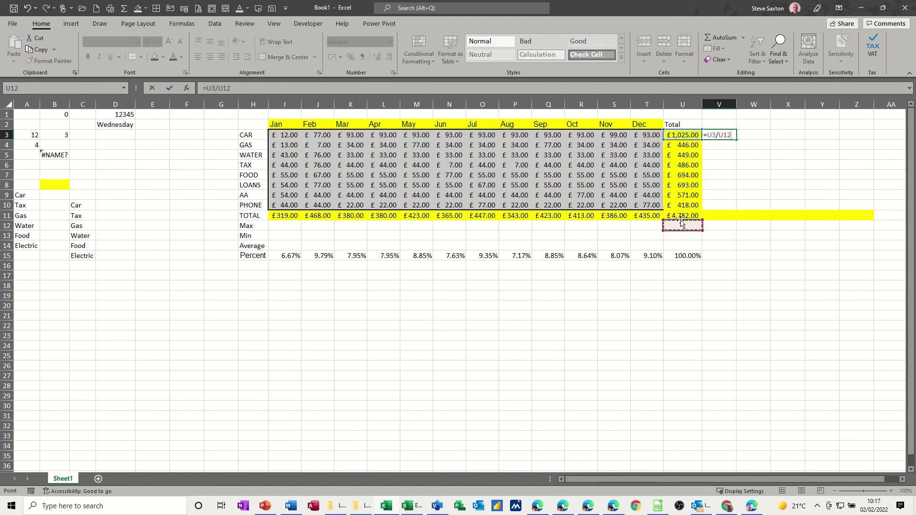
pyautogui.click(681, 217)
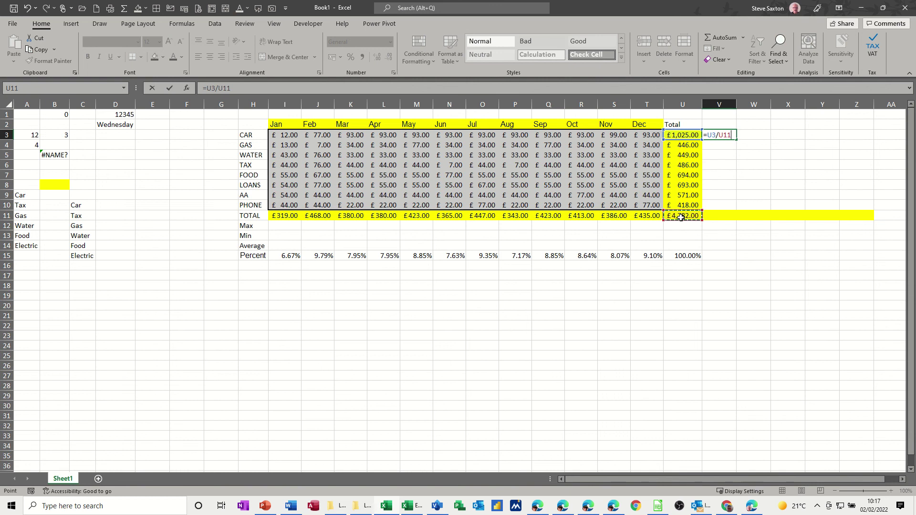
pyautogui.press('F4')
pyautogui.click(168, 88)
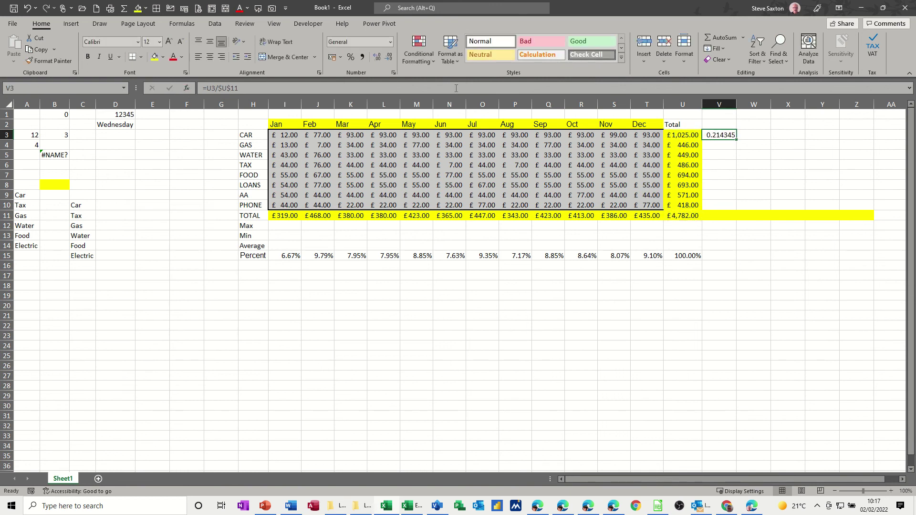
# Format V3 as a two-decimal percentage and fill it down to V11.
pyautogui.click(353, 57)
pyautogui.click(377, 56)
pyautogui.click(377, 57)
pyautogui.moveTo(738, 142); pyautogui.dragTo(732, 217)
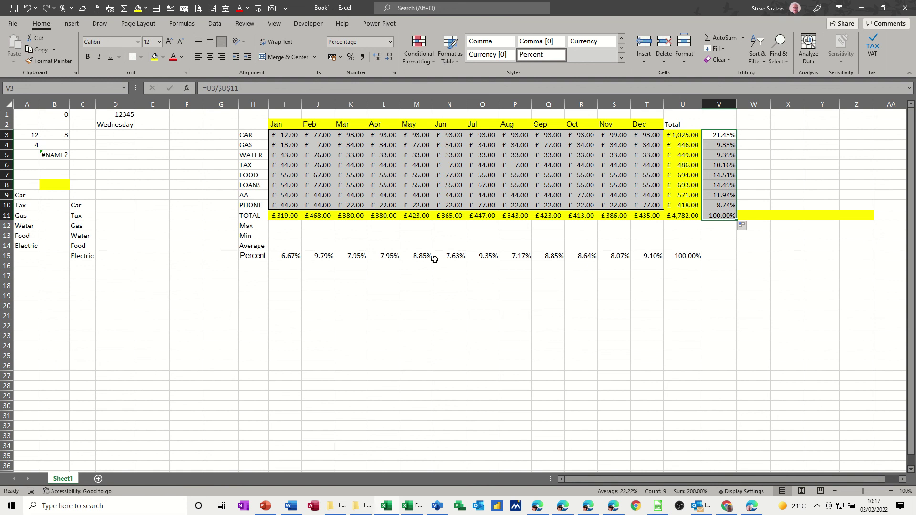
pyautogui.click(298, 257)
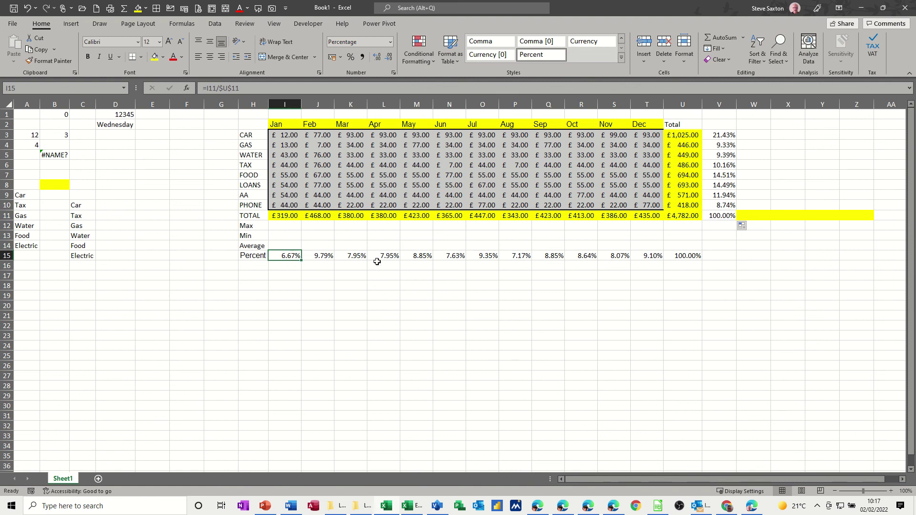
pyautogui.click(319, 257)
pyautogui.click(350, 256)
pyautogui.click(380, 256)
pyautogui.click(413, 256)
pyautogui.click(449, 258)
pyautogui.click(488, 256)
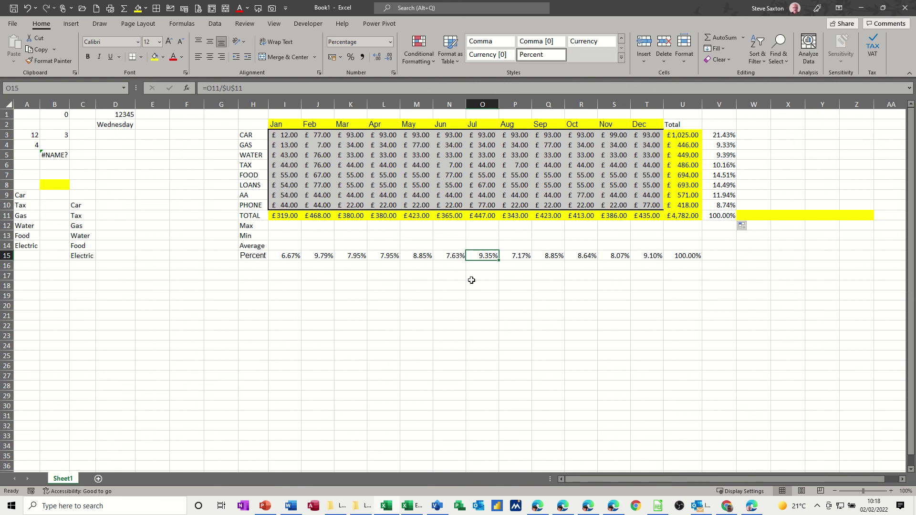
pyautogui.click(79, 187)
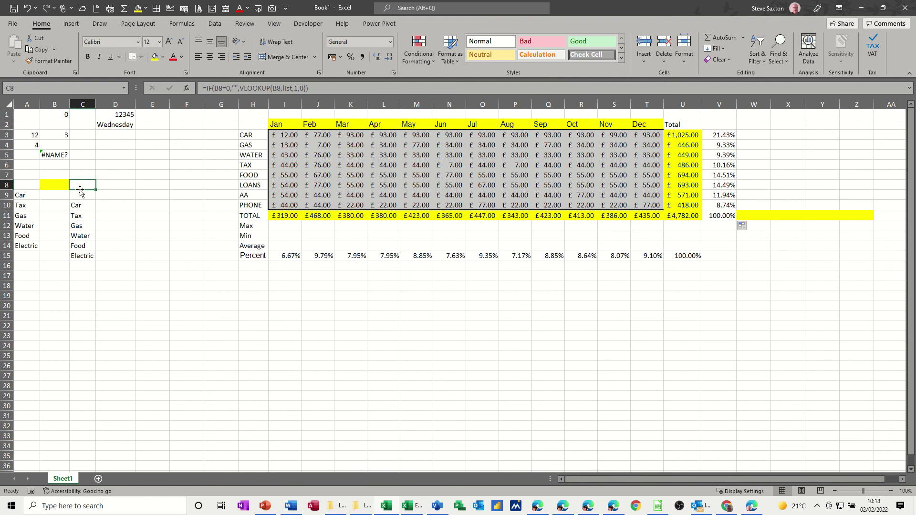
# Clear the divisor in A4 so B3 shows #DIV/0!
pyautogui.click(56, 156)
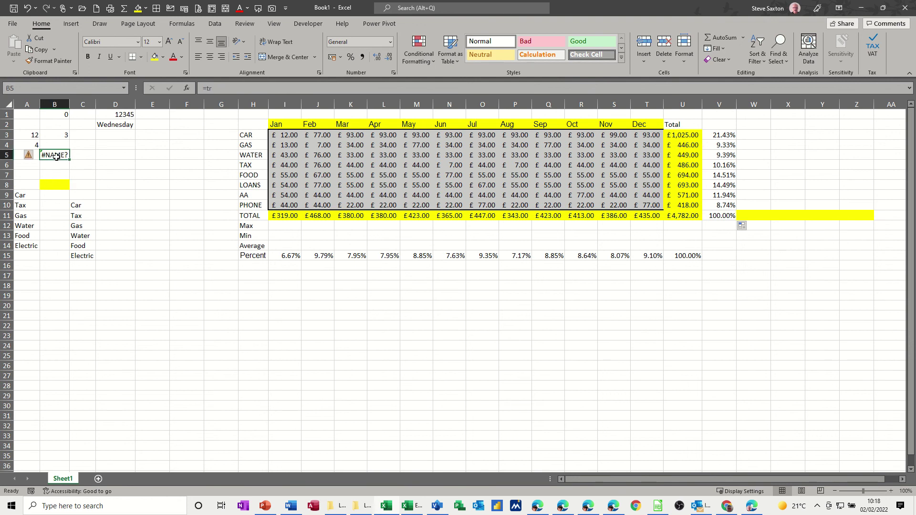
pyautogui.click(57, 135)
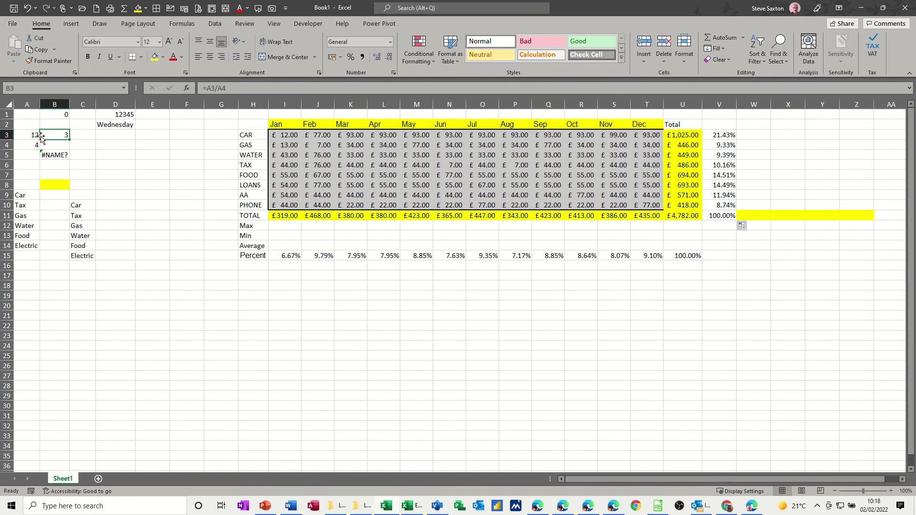
pyautogui.click(29, 146)
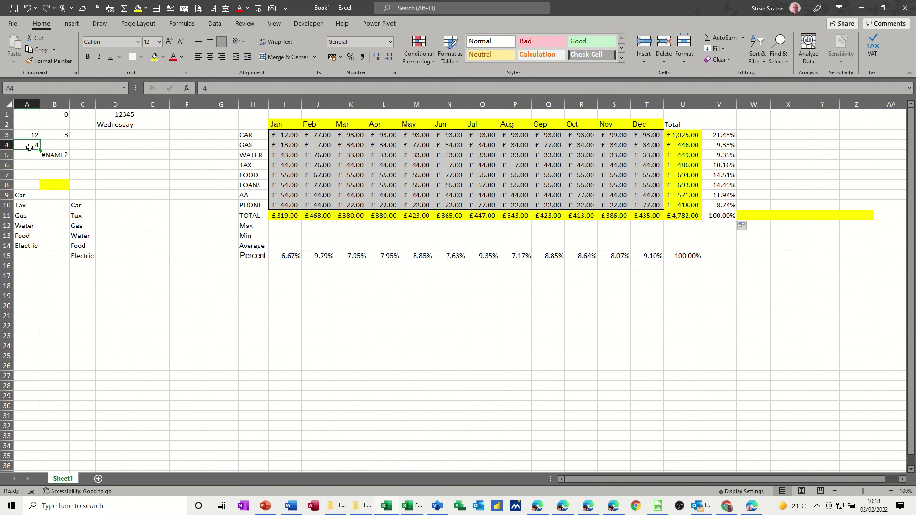
pyautogui.press('Delete')
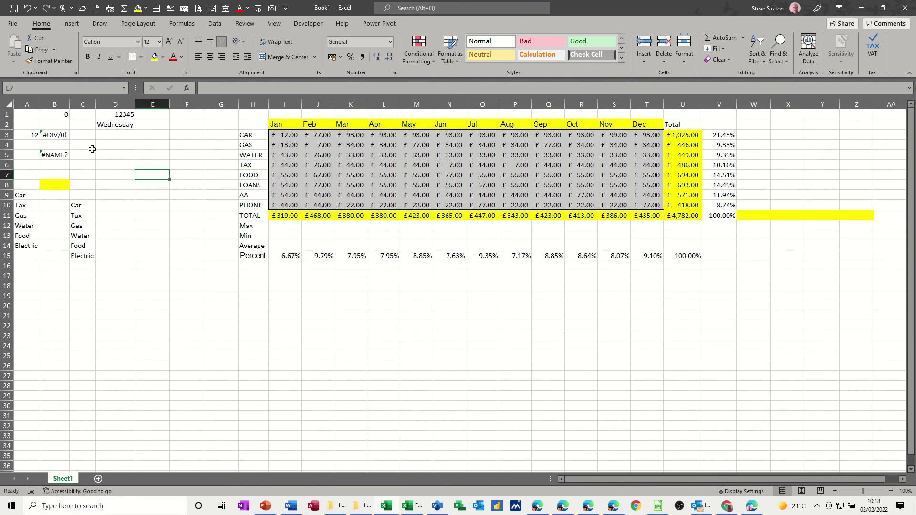
pyautogui.click(53, 135)
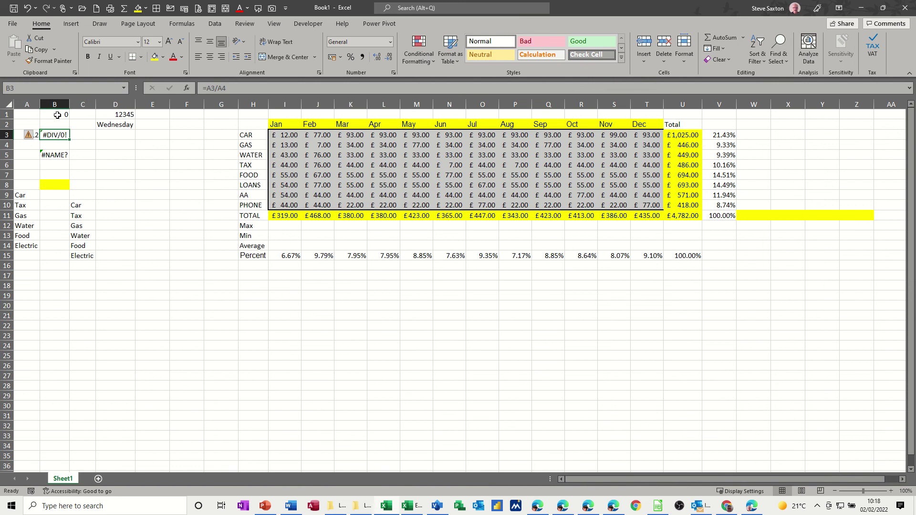
# Strip the IF wrapper from C8, leaving =VLOOKUP(B8,list,1,0) showing #N/A.
pyautogui.click(77, 184)
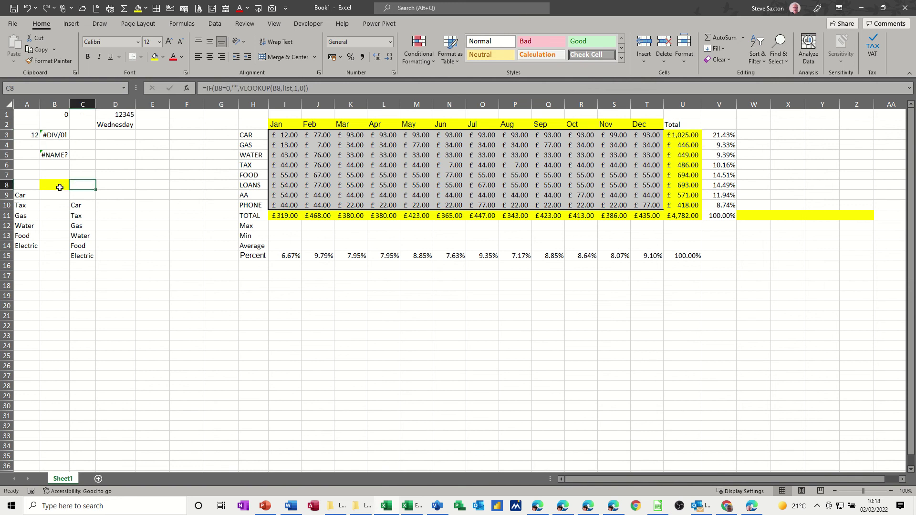
pyautogui.moveTo(240, 89); pyautogui.dragTo(206, 90)
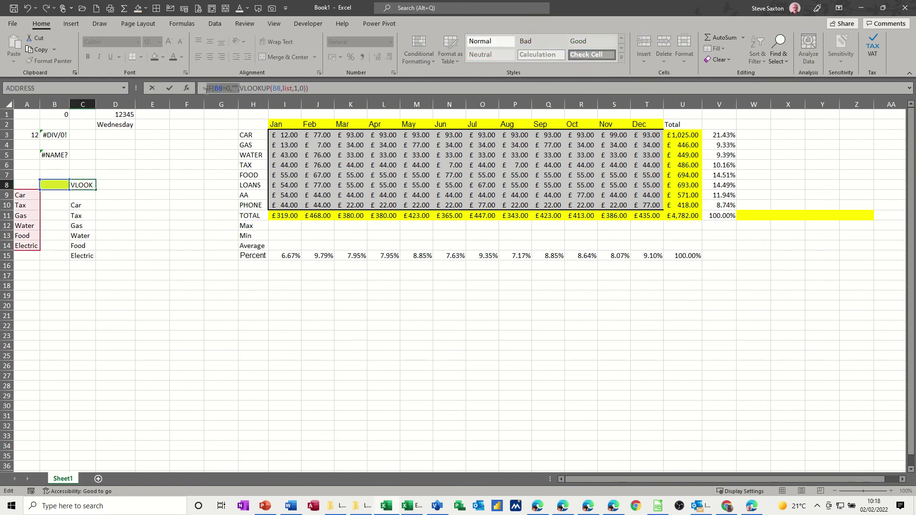
pyautogui.press('BackSpace')
pyautogui.click(281, 89)
pyautogui.press('BackSpace')
pyautogui.press('Return')
pyautogui.click(87, 185)
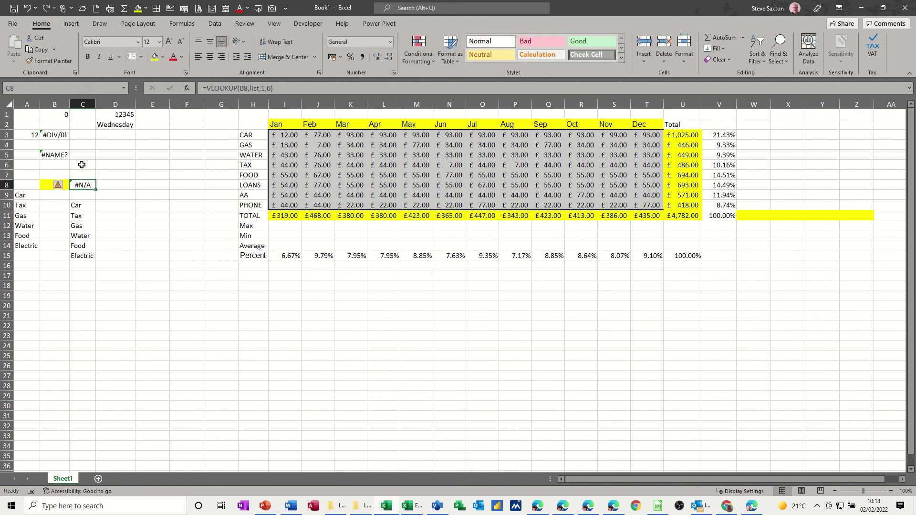
# Type 'we' into A1 so B1 returns #VALUE!
pyautogui.click(59, 113)
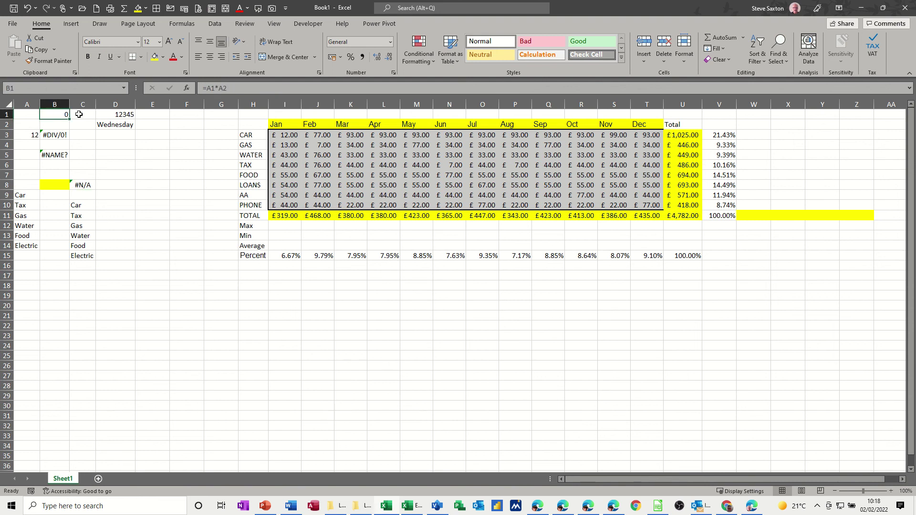
pyautogui.click(23, 117)
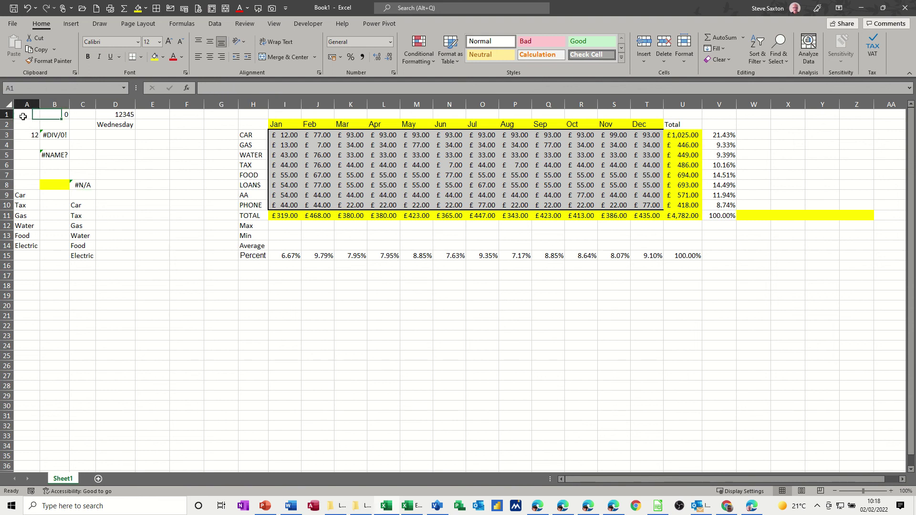
pyautogui.write('we')
pyautogui.click(140, 146)
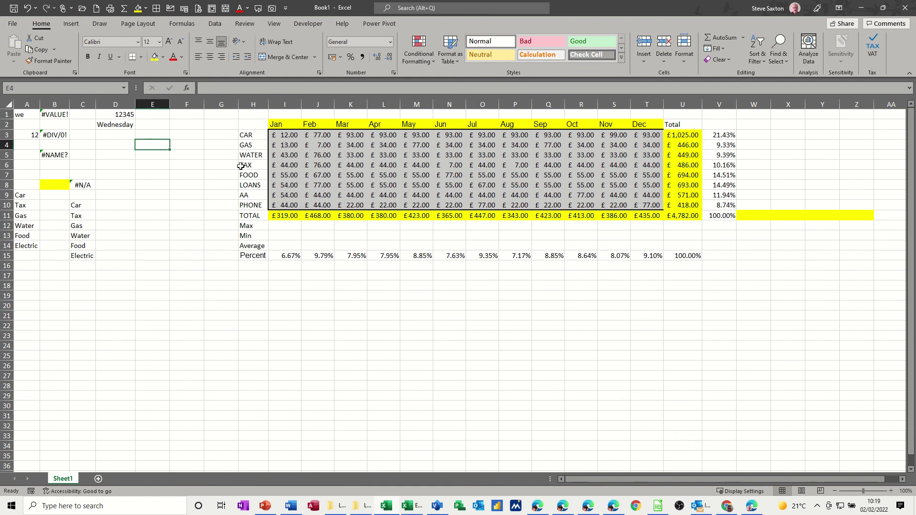